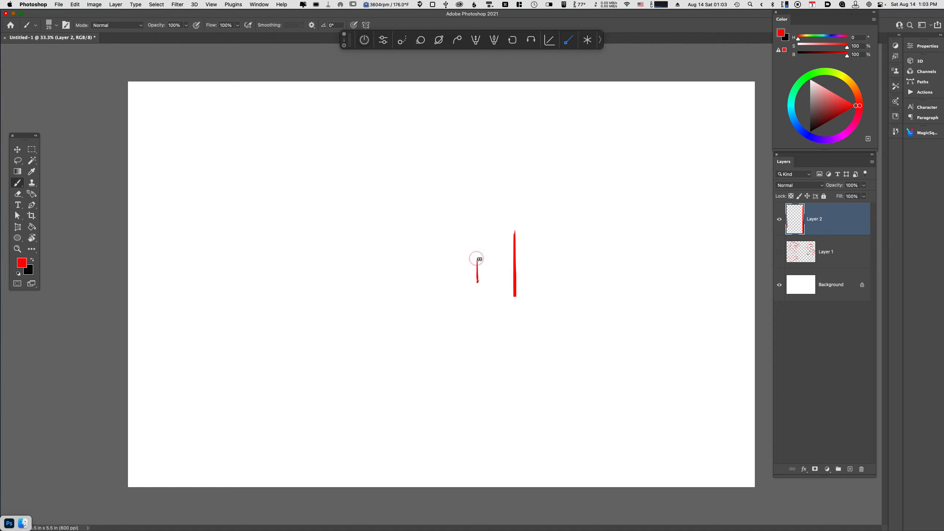
Sketch the left face of a perspective box in red, adding horizontal guides and joining the tall and short vertical edges with converging lines.
{"action": "left_click_drag", "start_coordinate": [477, 259], "coordinate": [526, 258]}
{"action": "left_click_drag", "start_coordinate": [477, 279], "coordinate": [531, 279]}
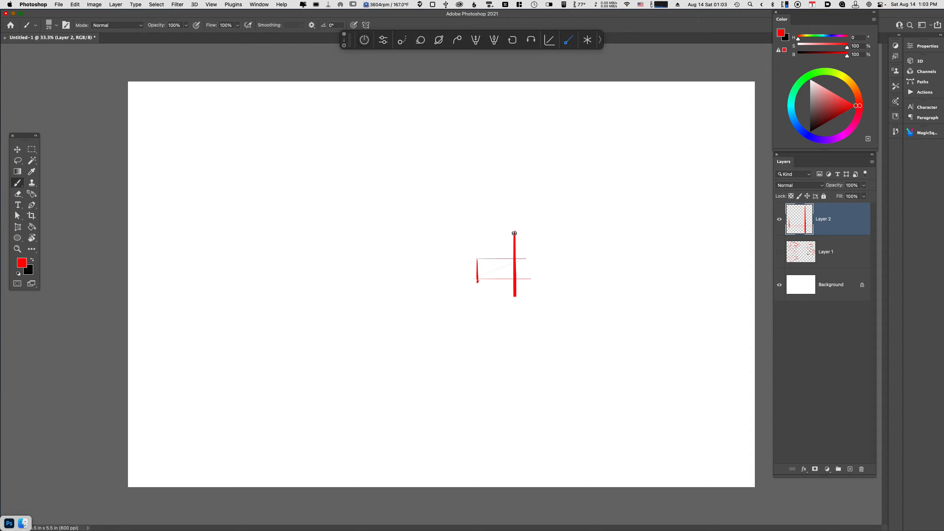
{"action": "left_click_drag", "start_coordinate": [515, 232], "coordinate": [478, 260]}
{"action": "left_click_drag", "start_coordinate": [516, 296], "coordinate": [477, 280]}
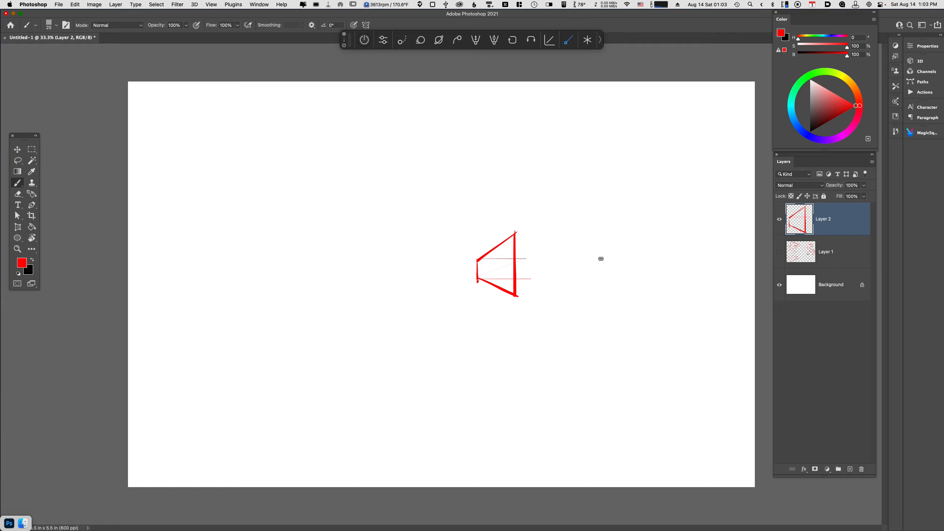
Draw the box's right face converging to a short far vertical edge, and move the sketch slightly lower on the canvas.
{"action": "left_click_drag", "start_coordinate": [601, 251], "coordinate": [601, 267]}
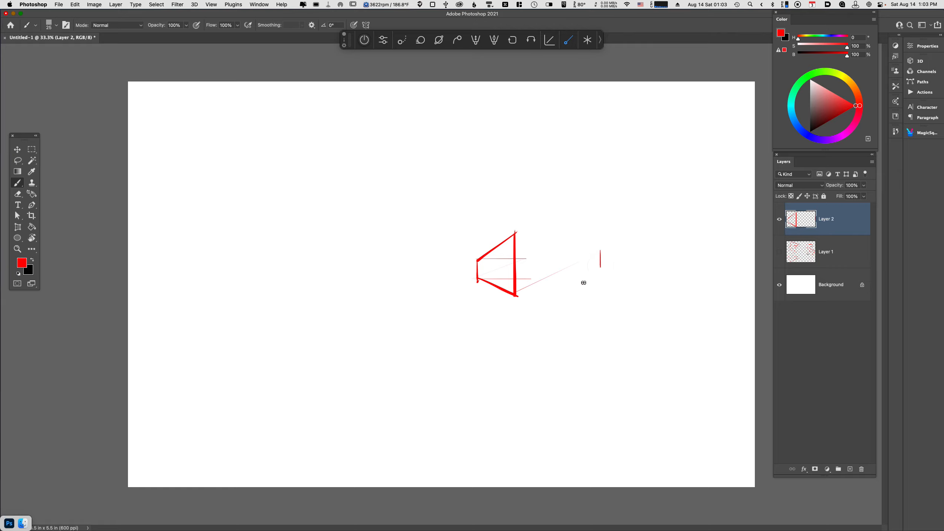
{"action": "left_click_drag", "start_coordinate": [516, 293], "coordinate": [598, 265]}
{"action": "mouse_move", "coordinate": [517, 231]}
{"action": "left_mouse_down"}
{"action": "mouse_move", "coordinate": [607, 254]}
{"action": "mouse_move", "coordinate": [512, 233]}
{"action": "mouse_move", "coordinate": [601, 250]}
{"action": "left_mouse_up"}
{"action": "key", "text": "v"}
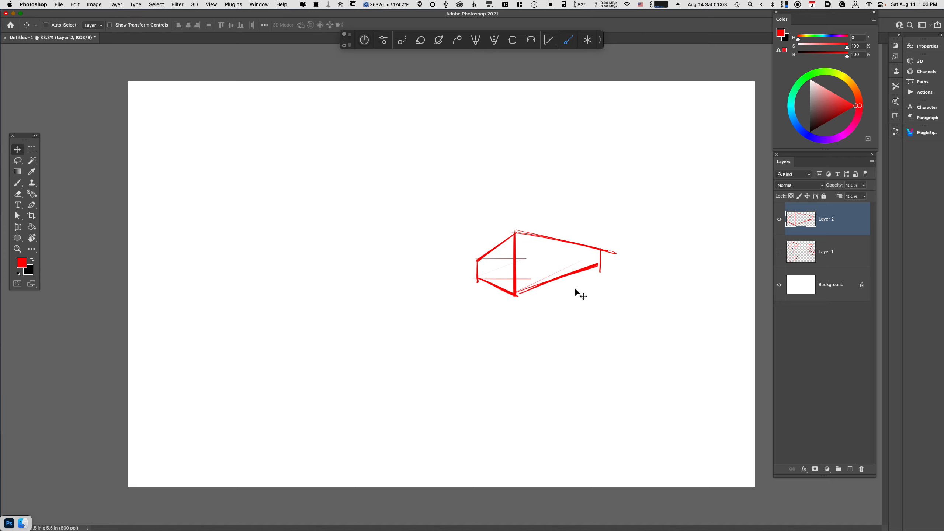
{"action": "left_click_drag", "start_coordinate": [575, 289], "coordinate": [579, 327]}
Brush the left face of a second box above the first, with a tall near edge and a steeply rising bottom edge.
{"action": "key", "text": "b"}
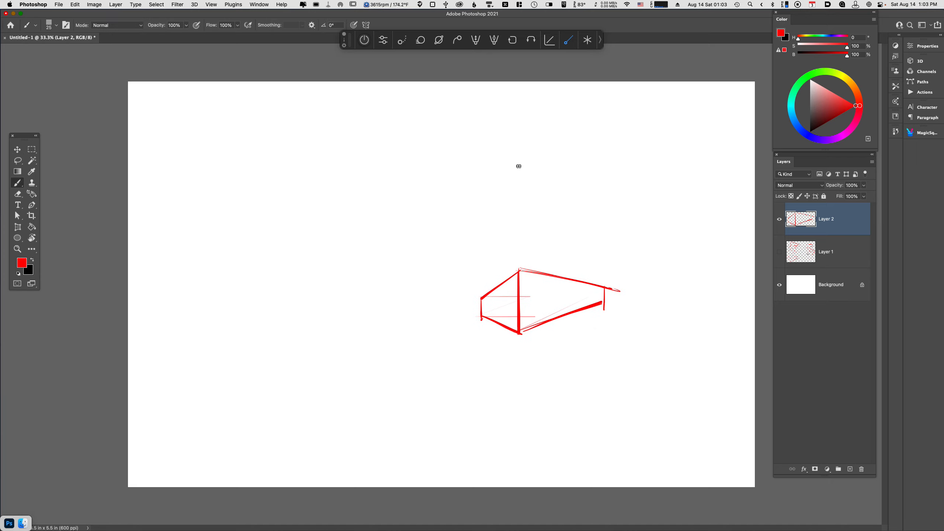
{"action": "left_click_drag", "start_coordinate": [519, 218], "coordinate": [519, 154]}
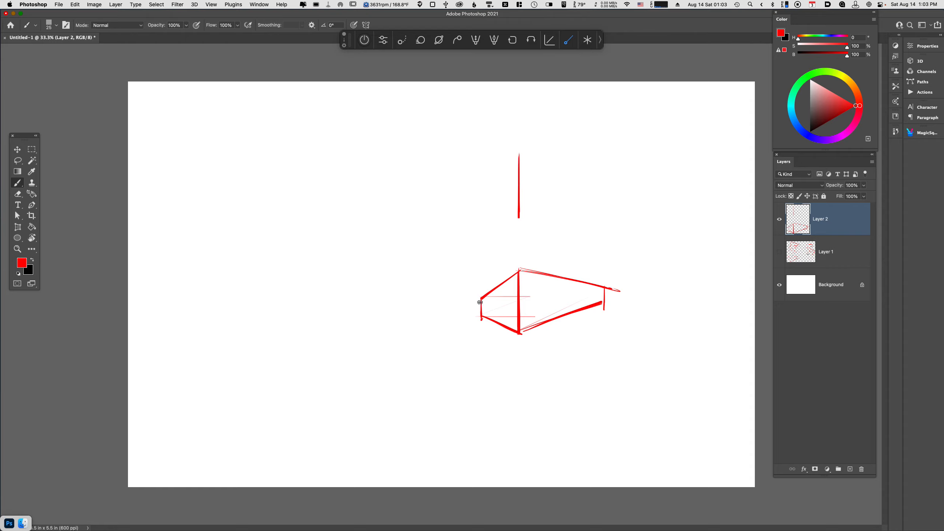
{"action": "mouse_move", "coordinate": [480, 148]}
{"action": "left_mouse_down"}
{"action": "mouse_move", "coordinate": [479, 168]}
{"action": "mouse_move", "coordinate": [518, 217]}
{"action": "left_mouse_up"}
{"action": "left_click_drag", "start_coordinate": [479, 168], "coordinate": [519, 218]}
{"action": "left_click_drag", "start_coordinate": [483, 145], "coordinate": [520, 151]}
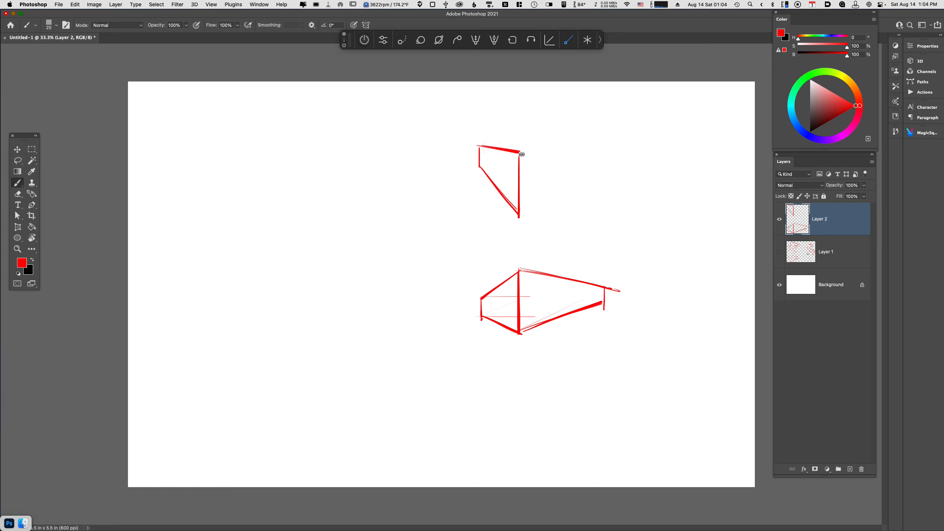
Complete the upper box with its right face and top face, converging the long edges toward the right.
{"action": "left_click_drag", "start_coordinate": [521, 152], "coordinate": [623, 136]}
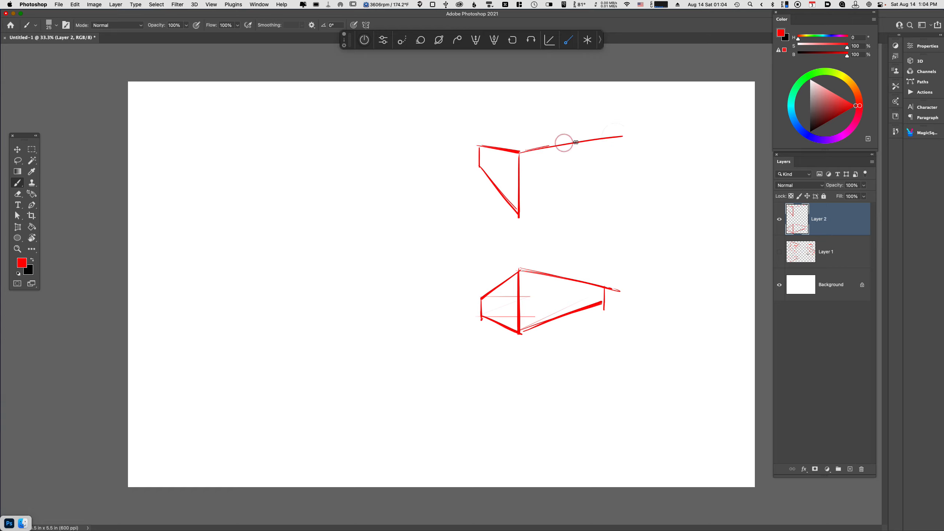
{"action": "left_click_drag", "start_coordinate": [478, 145], "coordinate": [579, 132]}
{"action": "left_click_drag", "start_coordinate": [482, 146], "coordinate": [563, 133]}
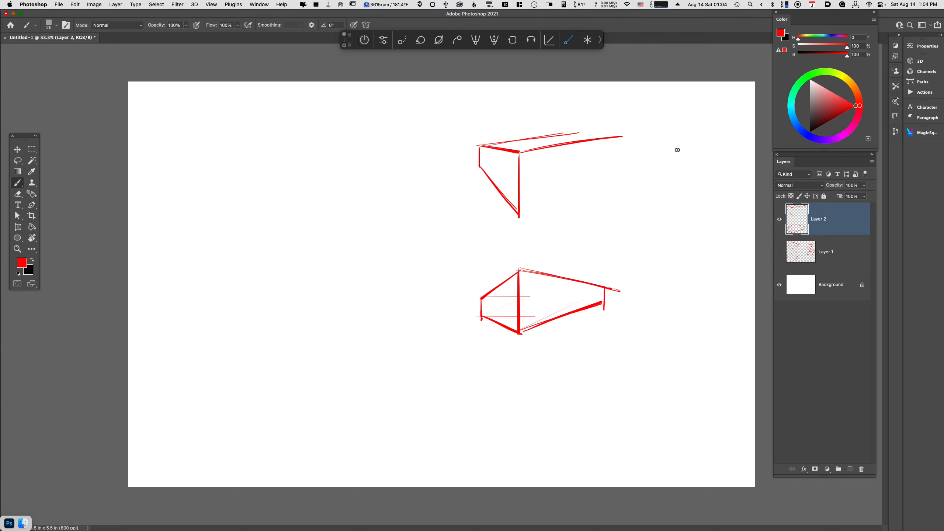
{"action": "mouse_move", "coordinate": [512, 211]}
{"action": "left_mouse_down"}
{"action": "mouse_move", "coordinate": [628, 161]}
{"action": "mouse_move", "coordinate": [619, 168]}
{"action": "left_mouse_up"}
{"action": "left_click_drag", "start_coordinate": [570, 132], "coordinate": [620, 136]}
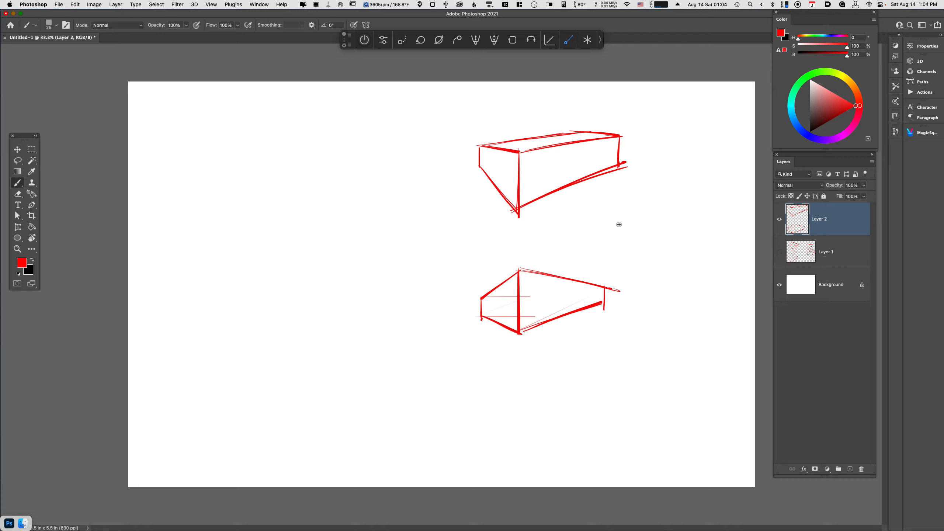
Move both boxes to the left half of the canvas and create a new empty layer.
{"action": "key", "text": "v"}
{"action": "mouse_move", "coordinate": [582, 206]}
{"action": "left_mouse_down"}
{"action": "mouse_move", "coordinate": [453, 215]}
{"action": "mouse_move", "coordinate": [422, 229]}
{"action": "left_mouse_up"}
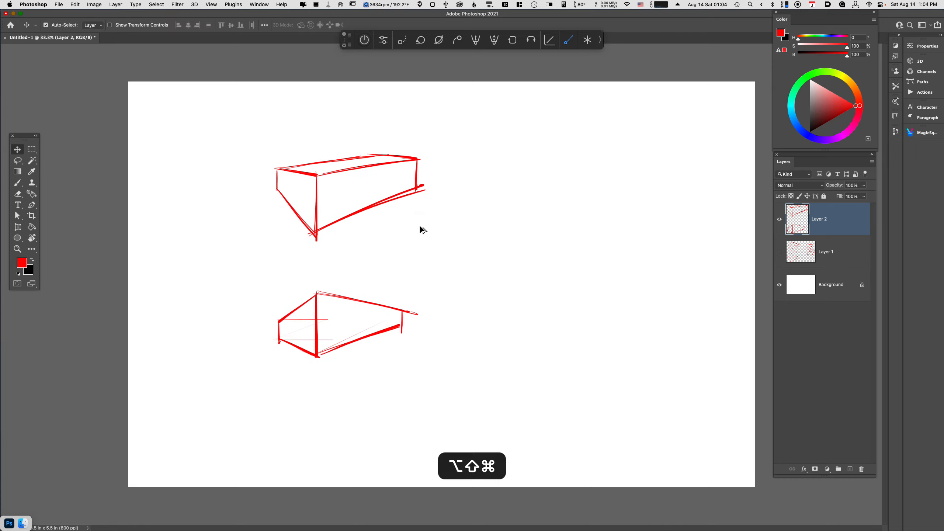
{"action": "key", "text": "super+alt+shift+n"}
Brush the left face of a third box on the right half of the canvas, with edges slanting steeply down to the left.
{"action": "key", "text": "b"}
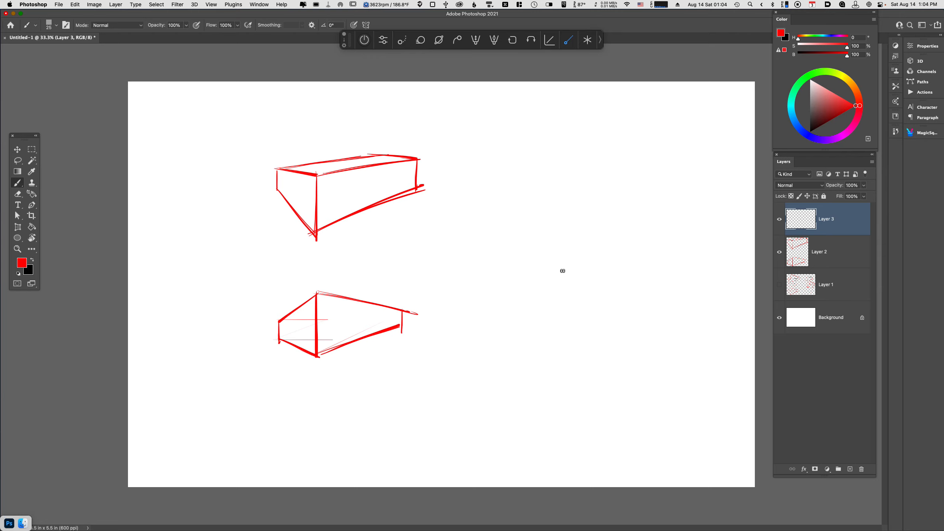
{"action": "mouse_move", "coordinate": [563, 256]}
{"action": "left_mouse_down"}
{"action": "mouse_move", "coordinate": [563, 319]}
{"action": "mouse_move", "coordinate": [532, 360]}
{"action": "left_mouse_up"}
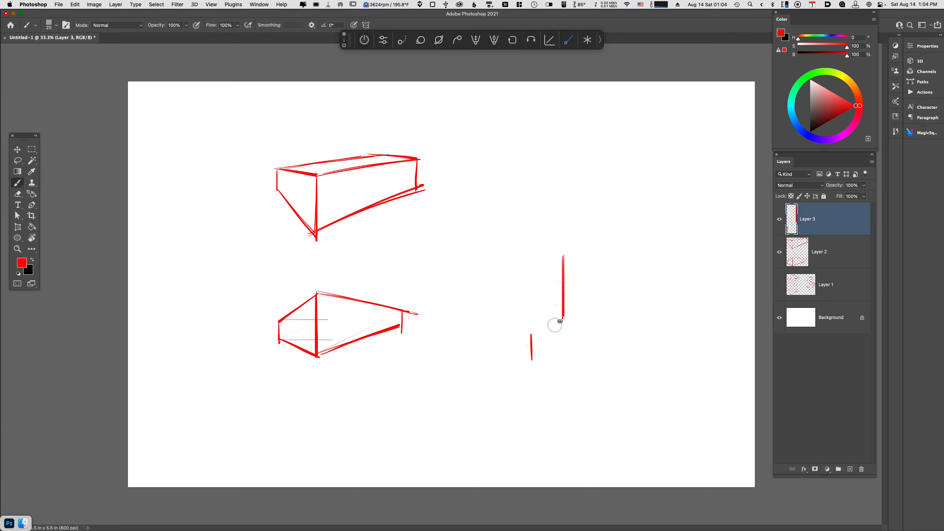
{"action": "left_click_drag", "start_coordinate": [563, 316], "coordinate": [535, 362]}
{"action": "left_click_drag", "start_coordinate": [562, 257], "coordinate": [526, 341]}
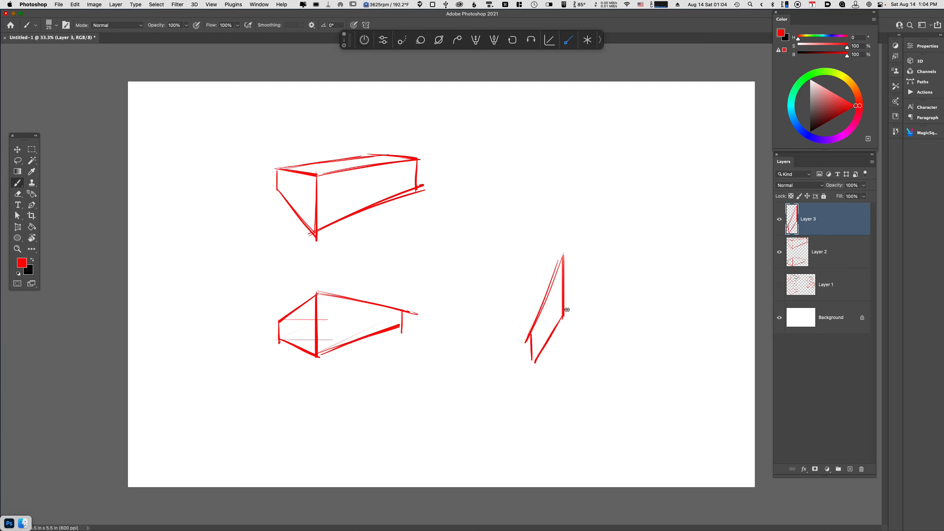
Draw the third box's right face and underside, with the top and bottom edges converging to the right.
{"action": "left_click_drag", "start_coordinate": [564, 311], "coordinate": [656, 329]}
{"action": "mouse_move", "coordinate": [554, 253]}
{"action": "left_mouse_down"}
{"action": "mouse_move", "coordinate": [649, 289]}
{"action": "mouse_move", "coordinate": [602, 269]}
{"action": "mouse_move", "coordinate": [656, 295]}
{"action": "mouse_move", "coordinate": [654, 331]}
{"action": "left_mouse_up"}
{"action": "mouse_move", "coordinate": [532, 361]}
{"action": "left_mouse_down"}
{"action": "mouse_move", "coordinate": [621, 350]}
{"action": "mouse_move", "coordinate": [657, 329]}
{"action": "mouse_move", "coordinate": [621, 347]}
{"action": "left_mouse_up"}
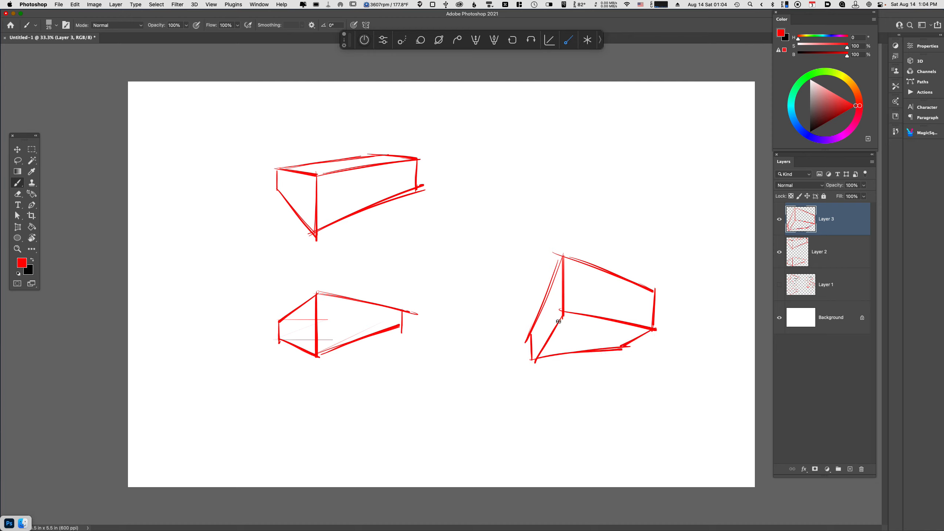
Extend the third box's left face edges down to the left and mark their vanishing point with a dot.
{"action": "left_click_drag", "start_coordinate": [562, 304], "coordinate": [486, 443]}
{"action": "mouse_move", "coordinate": [535, 359]}
{"action": "left_mouse_down"}
{"action": "mouse_move", "coordinate": [482, 442]}
{"action": "mouse_move", "coordinate": [480, 469]}
{"action": "left_mouse_up"}
{"action": "left_click", "coordinate": [478, 475]}
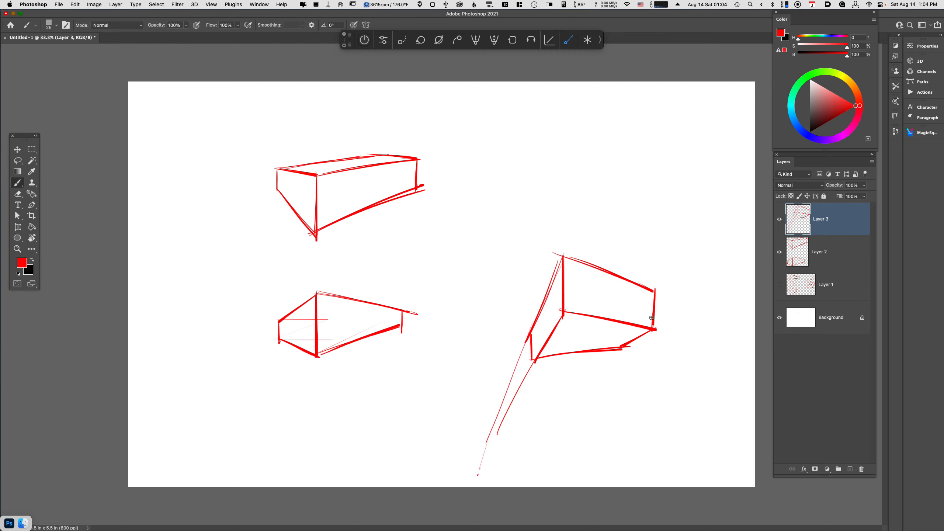
Extend the third box's right face and underside edges to the right toward the second vanishing point.
{"action": "left_click_drag", "start_coordinate": [635, 326], "coordinate": [735, 347]}
{"action": "left_click_drag", "start_coordinate": [554, 255], "coordinate": [755, 335]}
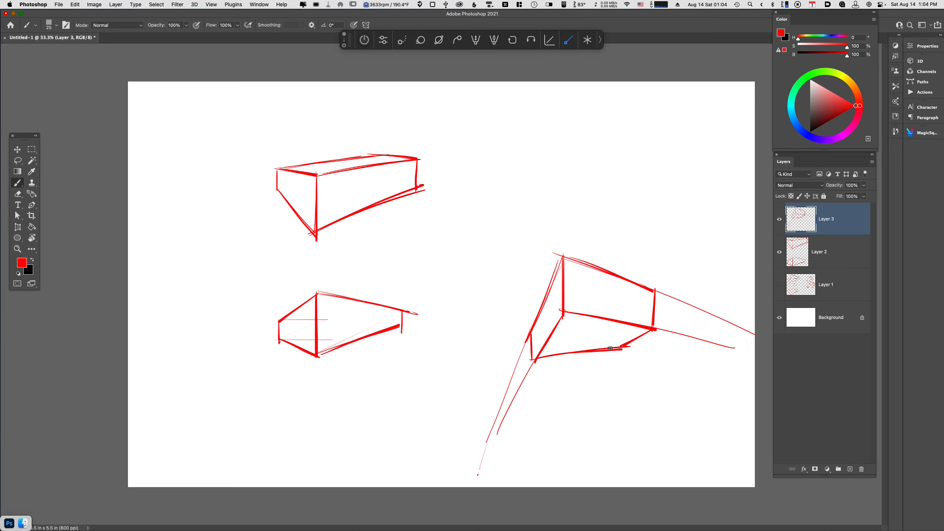
{"action": "left_click_drag", "start_coordinate": [538, 352], "coordinate": [753, 347]}
{"action": "left_click_drag", "start_coordinate": [696, 346], "coordinate": [755, 349]}
Extend the underside's far edge of the third box down to the lower-left vanishing point, redrawing the first attempt.
{"action": "mouse_move", "coordinate": [654, 327]}
{"action": "left_mouse_down"}
{"action": "mouse_move", "coordinate": [604, 354]}
{"action": "mouse_move", "coordinate": [471, 470]}
{"action": "left_mouse_up"}
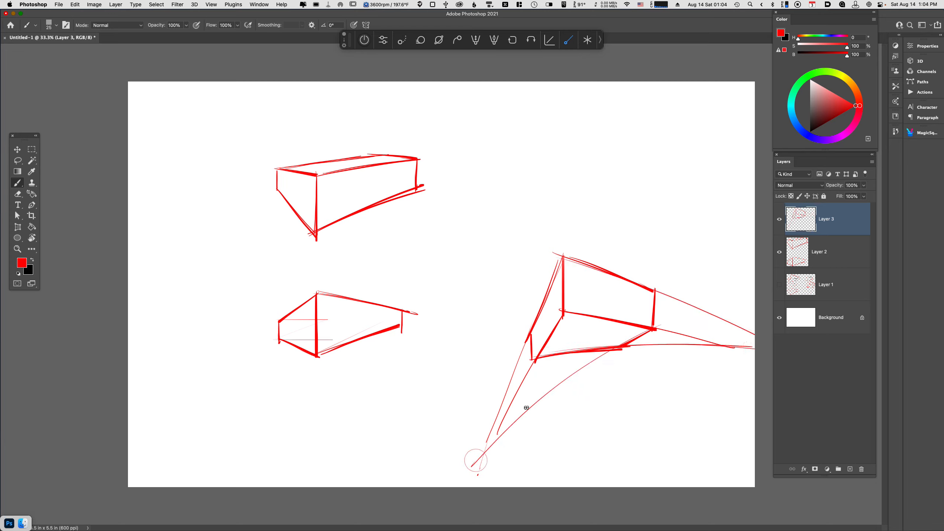
{"action": "key", "text": "super+z"}
{"action": "left_click_drag", "start_coordinate": [656, 323], "coordinate": [492, 457]}
{"action": "left_click_drag", "start_coordinate": [617, 351], "coordinate": [479, 474]}
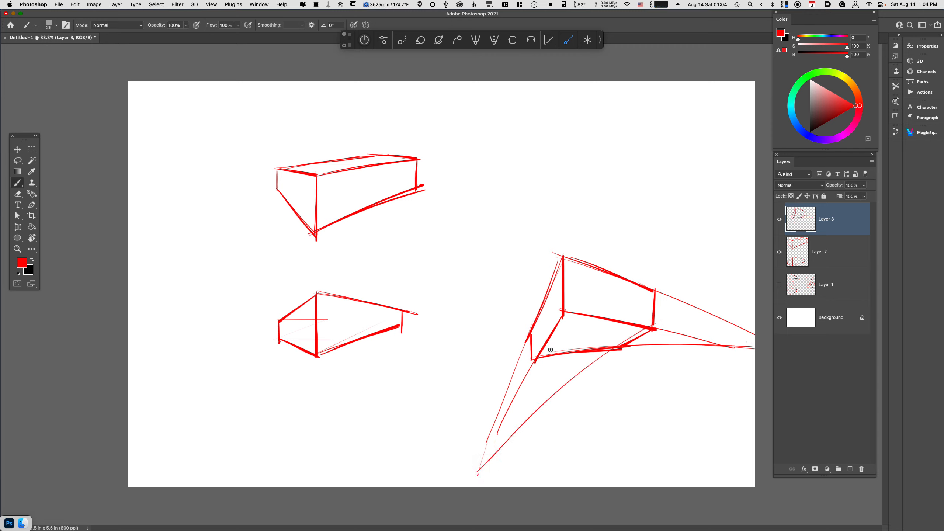
Label the third box's vanishing points "VP" at the lower left and "VP2" at the right.
{"action": "left_click_drag", "start_coordinate": [455, 464], "coordinate": [461, 466]}
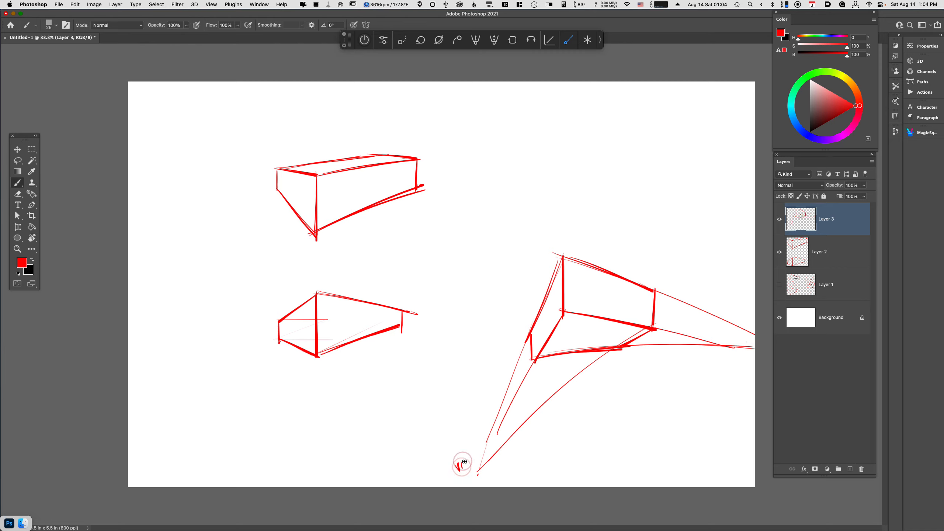
{"action": "left_click_drag", "start_coordinate": [725, 305], "coordinate": [748, 312]}
Extend the lower-left box's edges to a vanishing point on each side, mark both with dots, and label them "VP1" and "VP2".
{"action": "mouse_move", "coordinate": [315, 297]}
{"action": "left_mouse_down"}
{"action": "mouse_move", "coordinate": [252, 334]}
{"action": "mouse_move", "coordinate": [314, 298]}
{"action": "left_mouse_up"}
{"action": "key", "text": "super+z"}
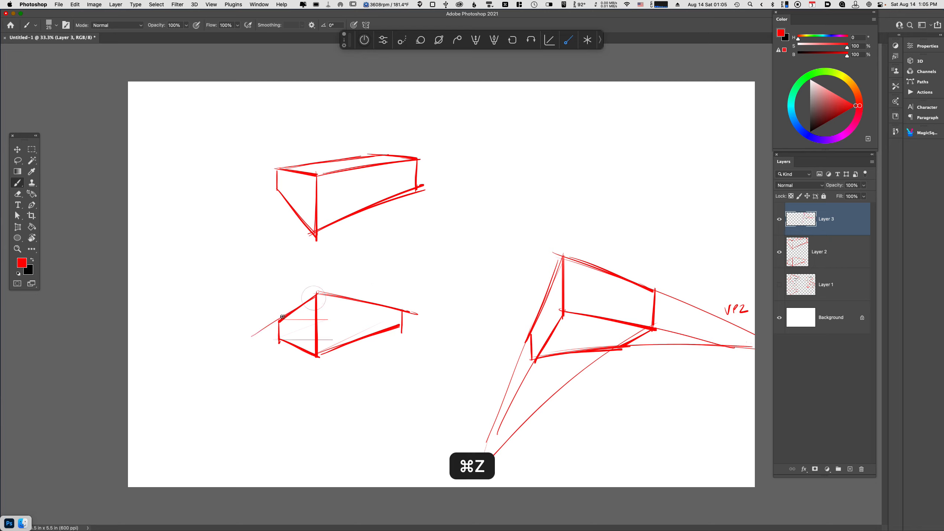
{"action": "left_click", "coordinate": [259, 329]}
{"action": "left_click_drag", "start_coordinate": [249, 313], "coordinate": [262, 314]}
{"action": "left_click_drag", "start_coordinate": [310, 358], "coordinate": [466, 310]}
{"action": "left_click", "coordinate": [445, 316]}
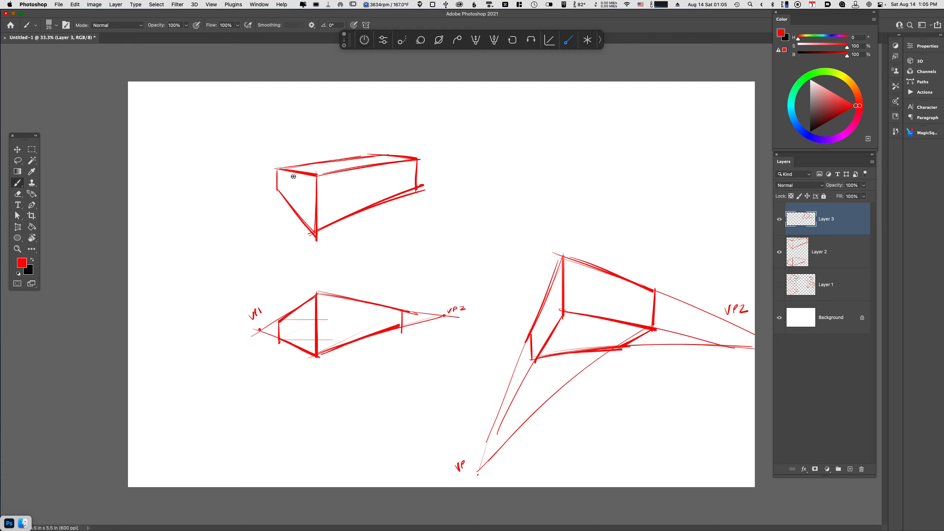
Extend the upper-left box's long edges to the right until they converge at a vanishing point.
{"action": "left_click_drag", "start_coordinate": [419, 160], "coordinate": [513, 148]}
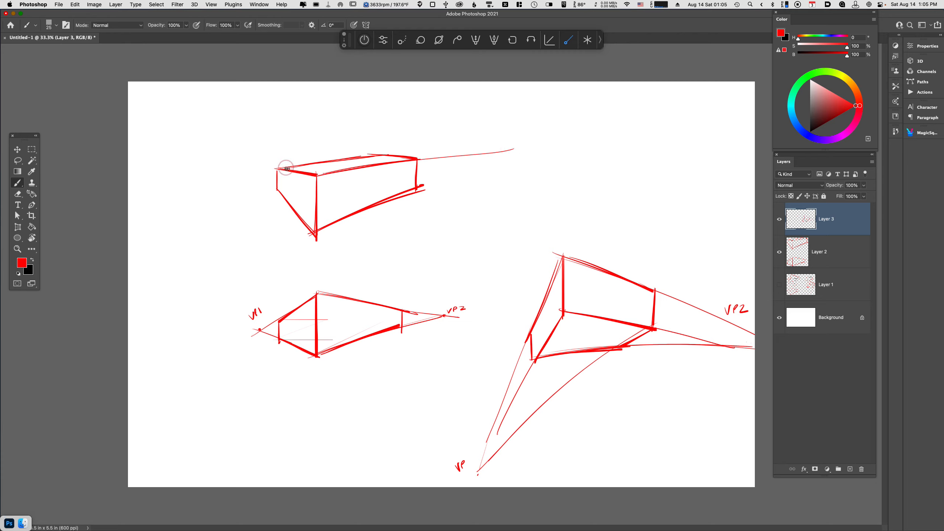
{"action": "left_click_drag", "start_coordinate": [418, 159], "coordinate": [539, 143]}
{"action": "left_click_drag", "start_coordinate": [423, 187], "coordinate": [543, 142]}
Extend the upper-left box's left face edges to a vanishing point, and label its two points "VP1" and "P2".
{"action": "left_click_drag", "start_coordinate": [242, 166], "coordinate": [319, 227]}
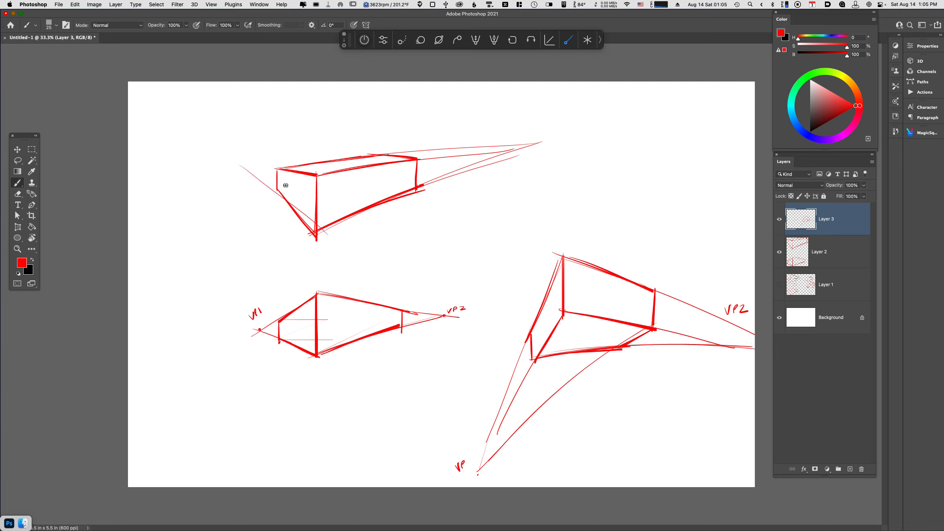
{"action": "key", "text": "super+z"}
{"action": "left_click_drag", "start_coordinate": [248, 157], "coordinate": [318, 236]}
{"action": "left_click_drag", "start_coordinate": [246, 157], "coordinate": [302, 177]}
{"action": "left_click_drag", "start_coordinate": [228, 141], "coordinate": [237, 143]}
{"action": "left_click_drag", "start_coordinate": [239, 139], "coordinate": [240, 146]}
{"action": "left_click_drag", "start_coordinate": [548, 145], "coordinate": [562, 143]}
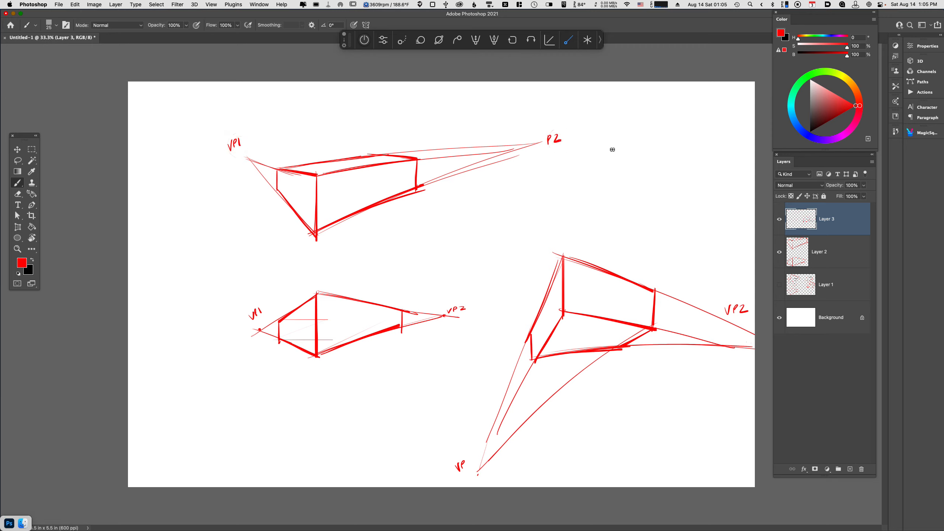
Draw the left face of a fourth box at the canvas's upper right, joining a short far edge to a tall near edge.
{"action": "left_click_drag", "start_coordinate": [610, 136], "coordinate": [608, 159]}
{"action": "left_click_drag", "start_coordinate": [657, 165], "coordinate": [652, 229]}
{"action": "left_click_drag", "start_coordinate": [609, 159], "coordinate": [648, 229]}
{"action": "left_click_drag", "start_coordinate": [609, 133], "coordinate": [657, 166]}
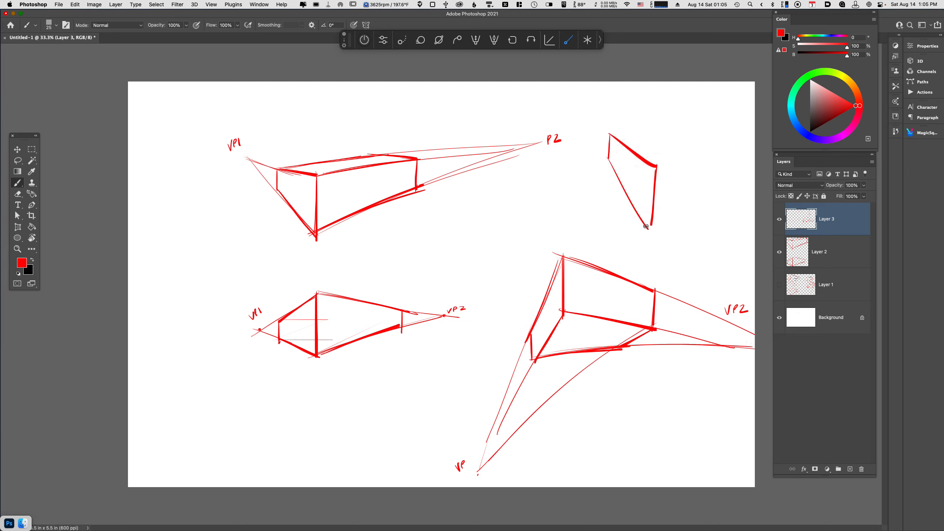
Complete the fourth box with its right face and top face, redrawing the top's back edge and thickening the far vertical edge.
{"action": "mouse_move", "coordinate": [649, 227]}
{"action": "left_mouse_down"}
{"action": "mouse_move", "coordinate": [745, 184]}
{"action": "mouse_move", "coordinate": [730, 184]}
{"action": "left_mouse_up"}
{"action": "left_click_drag", "start_coordinate": [657, 165], "coordinate": [738, 148]}
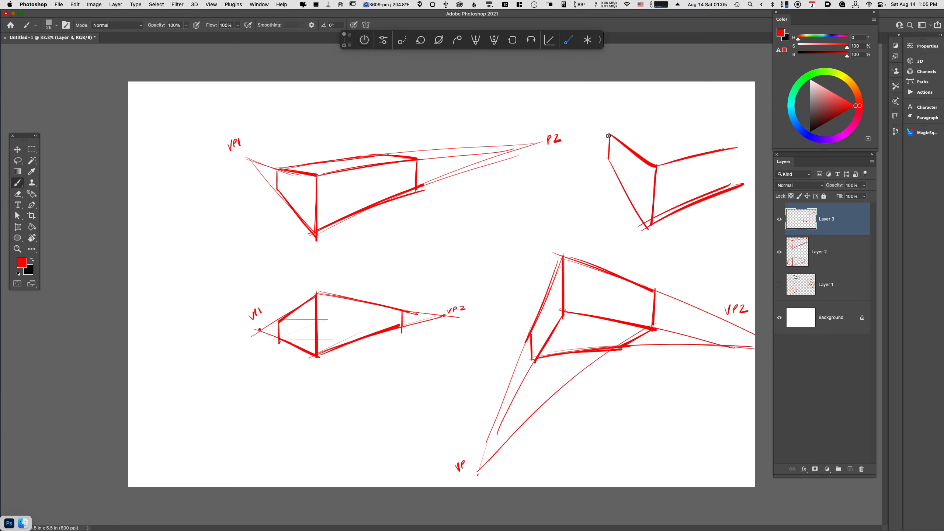
{"action": "left_click_drag", "start_coordinate": [605, 137], "coordinate": [686, 127]}
{"action": "mouse_move", "coordinate": [606, 138]}
{"action": "left_mouse_down"}
{"action": "mouse_move", "coordinate": [702, 121]}
{"action": "mouse_move", "coordinate": [687, 131]}
{"action": "mouse_move", "coordinate": [717, 130]}
{"action": "left_mouse_up"}
{"action": "key", "text": "super+z"}
{"action": "key", "text": "super+z"}
{"action": "mouse_move", "coordinate": [615, 139]}
{"action": "left_mouse_down"}
{"action": "mouse_move", "coordinate": [714, 130]}
{"action": "mouse_move", "coordinate": [736, 146]}
{"action": "mouse_move", "coordinate": [727, 190]}
{"action": "left_mouse_up"}
{"action": "left_click_drag", "start_coordinate": [732, 147], "coordinate": [725, 188]}
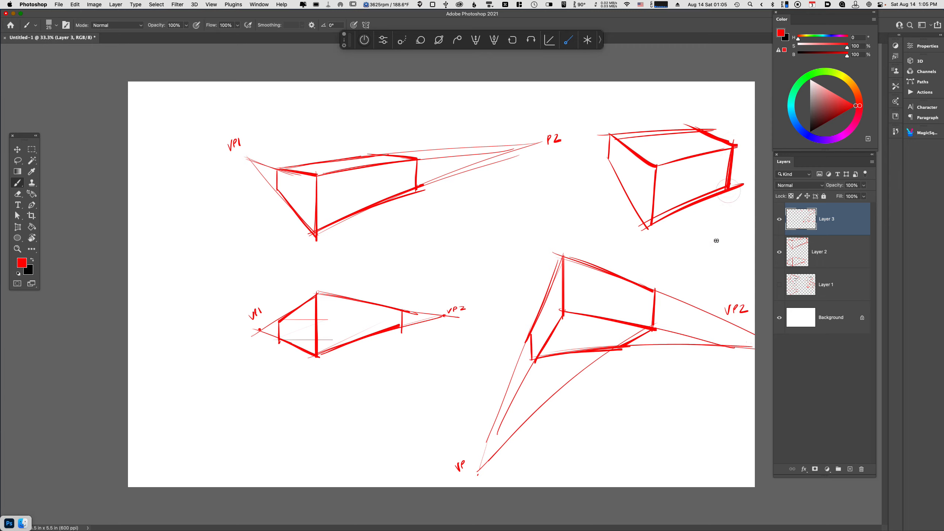
Extend the fourth box's left-side edges up to a common vanishing point and label it "VP1".
{"action": "left_click_drag", "start_coordinate": [588, 132], "coordinate": [636, 199]}
{"action": "key", "text": "super+z"}
{"action": "left_click_drag", "start_coordinate": [559, 95], "coordinate": [636, 190]}
{"action": "key", "text": "super+z"}
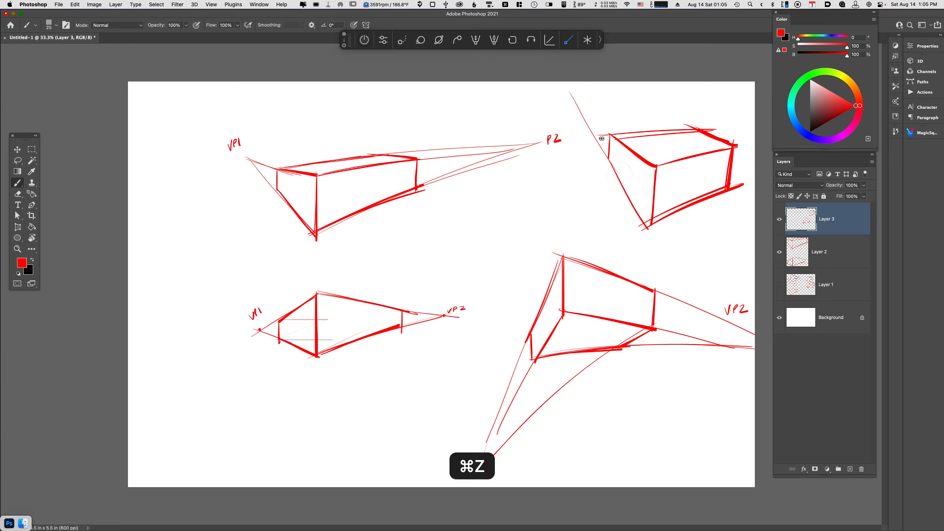
{"action": "left_click_drag", "start_coordinate": [564, 89], "coordinate": [635, 154]}
{"action": "mouse_move", "coordinate": [565, 90]}
{"action": "left_mouse_down"}
{"action": "mouse_move", "coordinate": [615, 101]}
{"action": "mouse_move", "coordinate": [658, 127]}
{"action": "left_mouse_up"}
Shift the current layer's drawing left, and extend the fourth box's right-going edges to the canvas's right border.
{"action": "key", "text": "v"}
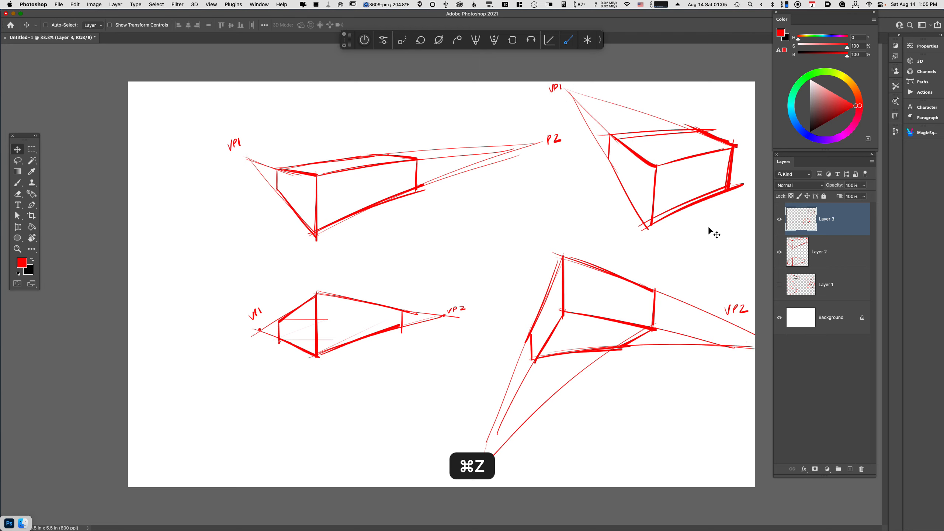
{"action": "left_click_drag", "start_coordinate": [704, 233], "coordinate": [654, 238]}
{"action": "key", "text": "b"}
{"action": "left_click_drag", "start_coordinate": [550, 140], "coordinate": [747, 129]}
{"action": "left_click_drag", "start_coordinate": [608, 171], "coordinate": [754, 127]}
{"action": "key", "text": "super+z"}
{"action": "left_click_drag", "start_coordinate": [608, 168], "coordinate": [754, 139]}
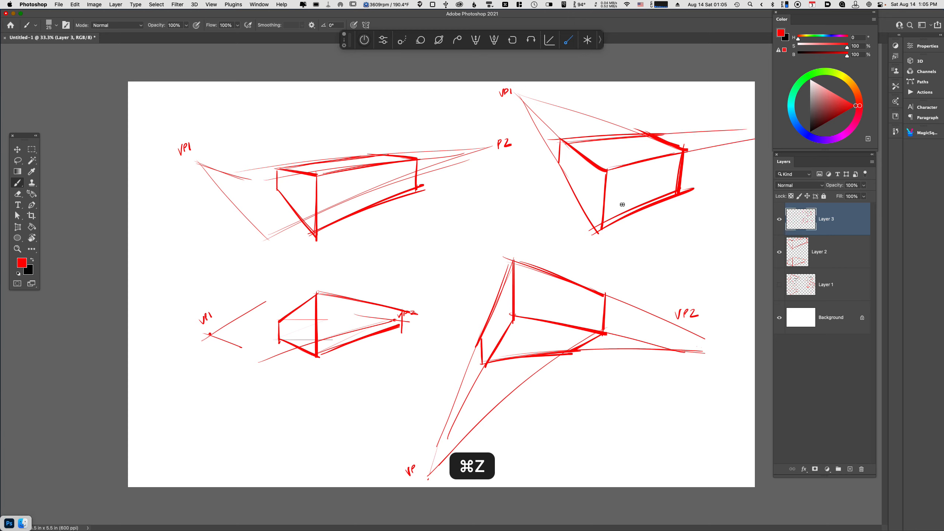
{"action": "mouse_move", "coordinate": [610, 219]}
{"action": "left_mouse_down"}
{"action": "mouse_move", "coordinate": [755, 156]}
{"action": "mouse_move", "coordinate": [754, 172]}
{"action": "left_mouse_up"}
{"action": "key", "text": "super+z"}
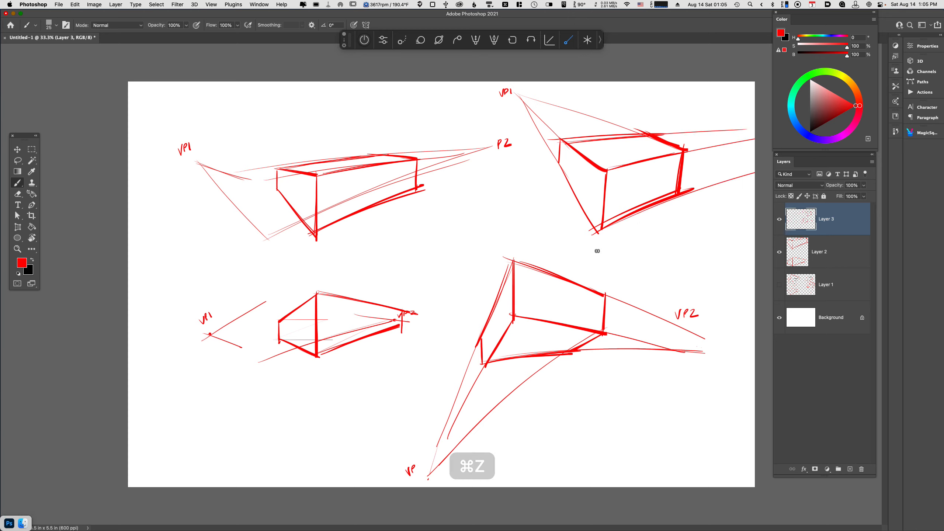
Add tick marks on the third box's edges and draw a small face with converging edges below it, dotting its vanishing point.
{"action": "key", "text": "super+minus"}
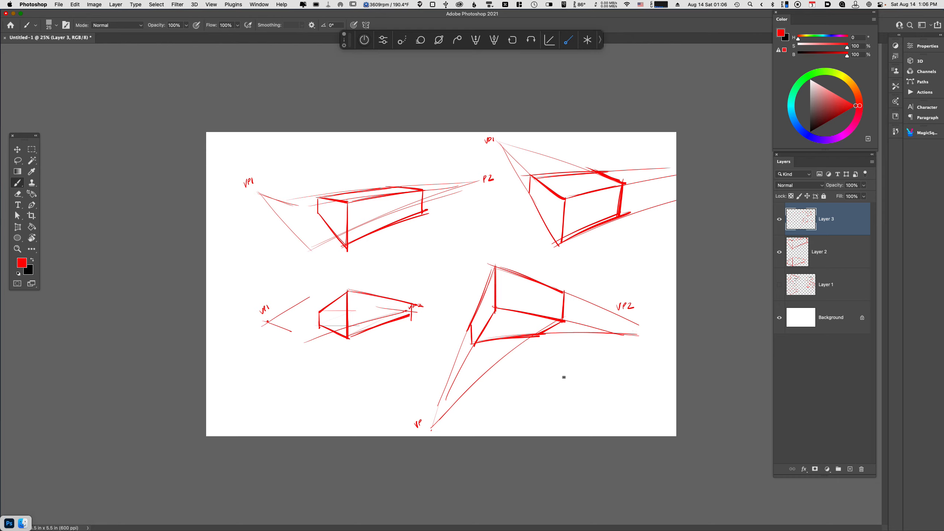
{"action": "left_click_drag", "start_coordinate": [564, 364], "coordinate": [564, 391]}
{"action": "left_click_drag", "start_coordinate": [481, 297], "coordinate": [485, 328]}
{"action": "left_click_drag", "start_coordinate": [534, 276], "coordinate": [535, 281]}
{"action": "left_click_drag", "start_coordinate": [562, 363], "coordinate": [540, 409]}
{"action": "key", "text": "super+z"}
{"action": "left_click", "coordinate": [522, 419]}
Draw a second small face with parallel edges beside the converging one, and extend its edges down to the left.
{"action": "mouse_move", "coordinate": [614, 359]}
{"action": "left_mouse_down"}
{"action": "mouse_move", "coordinate": [590, 386]}
{"action": "mouse_move", "coordinate": [598, 399]}
{"action": "left_mouse_up"}
{"action": "mouse_move", "coordinate": [618, 354]}
{"action": "left_mouse_down"}
{"action": "mouse_move", "coordinate": [617, 376]}
{"action": "mouse_move", "coordinate": [599, 401]}
{"action": "left_mouse_up"}
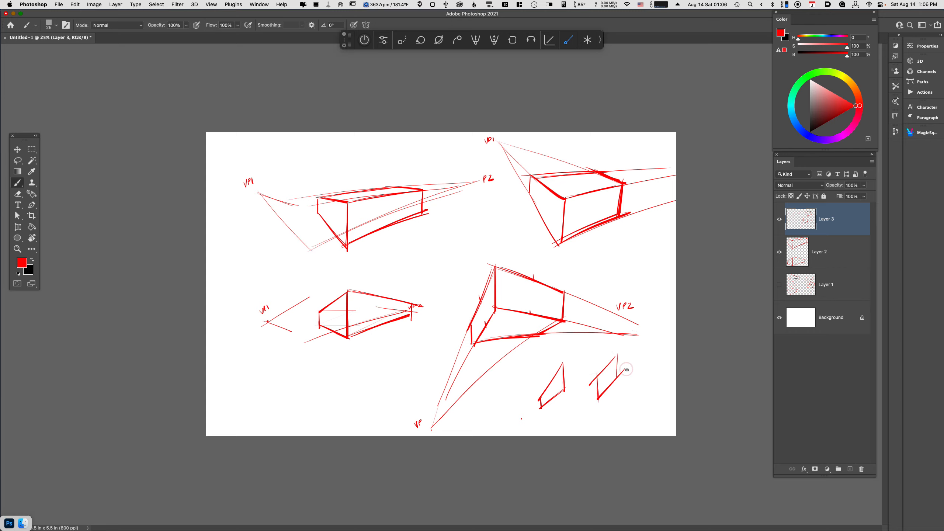
{"action": "left_click_drag", "start_coordinate": [627, 369], "coordinate": [561, 437]}
{"action": "left_click_drag", "start_coordinate": [591, 383], "coordinate": [537, 437]}
Extend the small converging face's top and bottom edges down to its dotted vanishing point.
{"action": "left_click_drag", "start_coordinate": [562, 391], "coordinate": [514, 430]}
{"action": "key", "text": "super+z"}
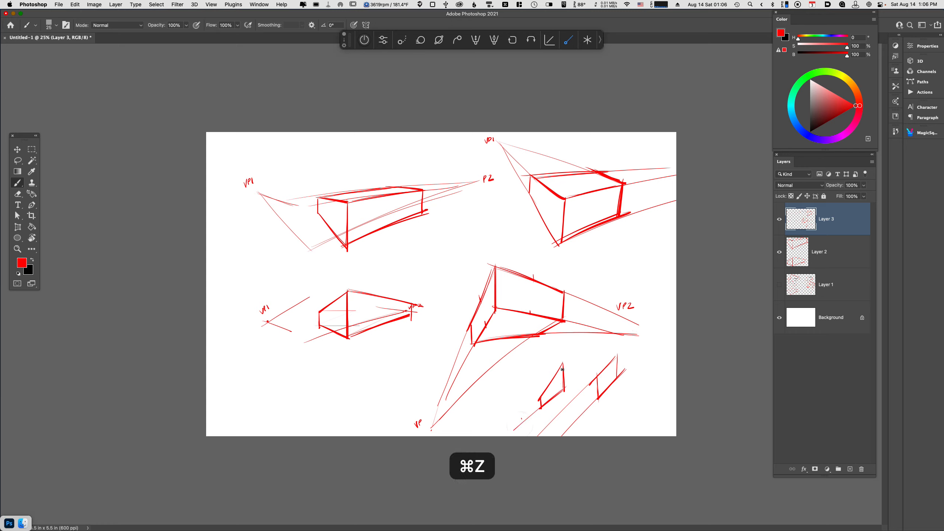
{"action": "left_click_drag", "start_coordinate": [561, 370], "coordinate": [514, 436]}
{"action": "key", "text": "super+z"}
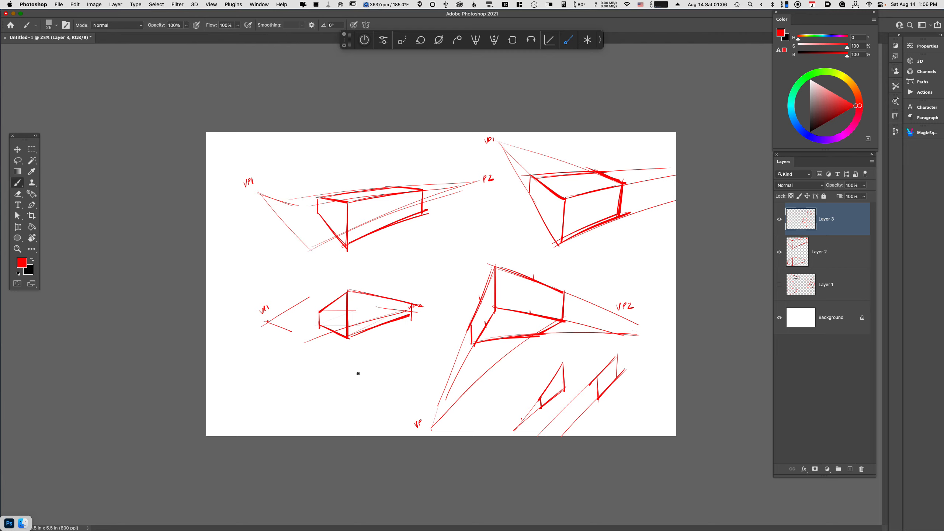
Draw a red box with a tall central edge and two side faces narrowing away, directly below the second box.
{"action": "left_click_drag", "start_coordinate": [356, 359], "coordinate": [357, 411]}
{"action": "mouse_move", "coordinate": [311, 377]}
{"action": "left_mouse_down"}
{"action": "mouse_move", "coordinate": [311, 391]}
{"action": "mouse_move", "coordinate": [366, 412]}
{"action": "left_mouse_up"}
{"action": "mouse_move", "coordinate": [304, 377]}
{"action": "left_mouse_down"}
{"action": "mouse_move", "coordinate": [360, 353]}
{"action": "mouse_move", "coordinate": [412, 383]}
{"action": "left_mouse_up"}
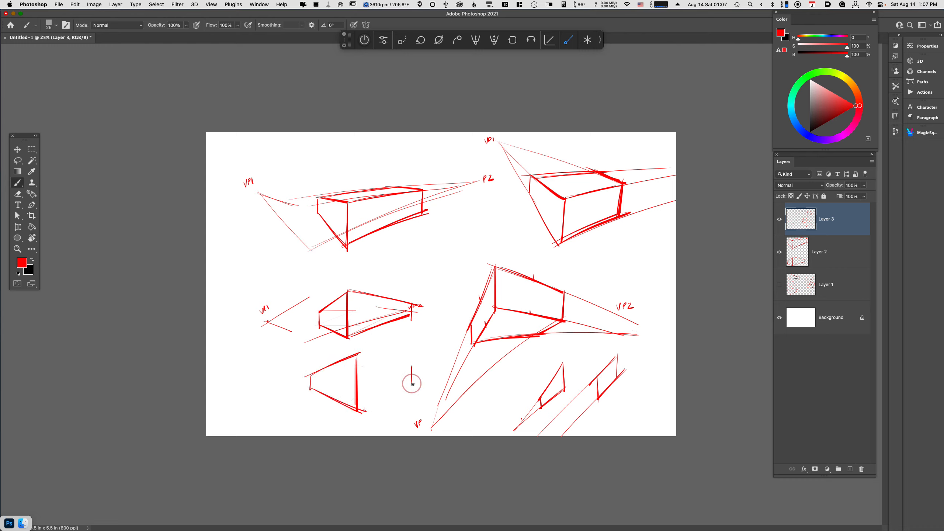
{"action": "left_click_drag", "start_coordinate": [357, 411], "coordinate": [417, 380]}
{"action": "left_click_drag", "start_coordinate": [357, 353], "coordinate": [413, 363]}
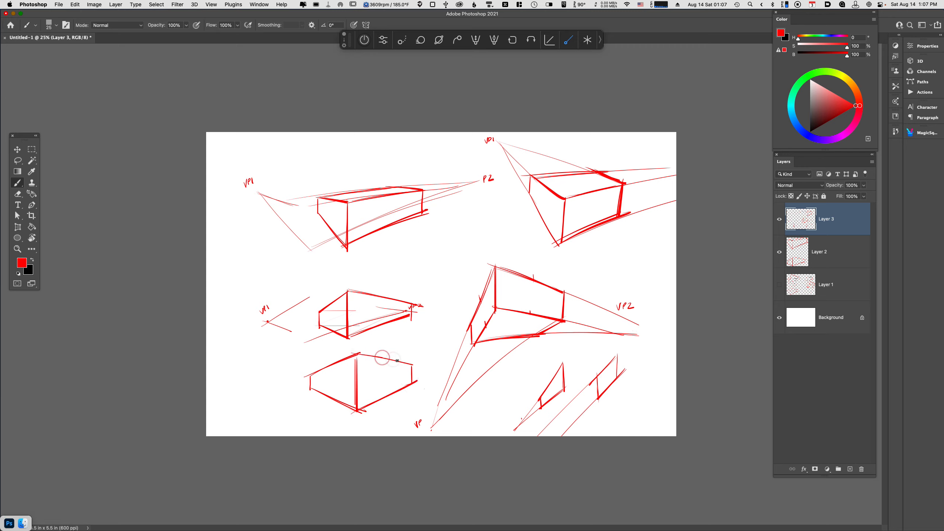
{"action": "key", "text": "super+z"}
{"action": "left_click_drag", "start_coordinate": [357, 352], "coordinate": [417, 367]}
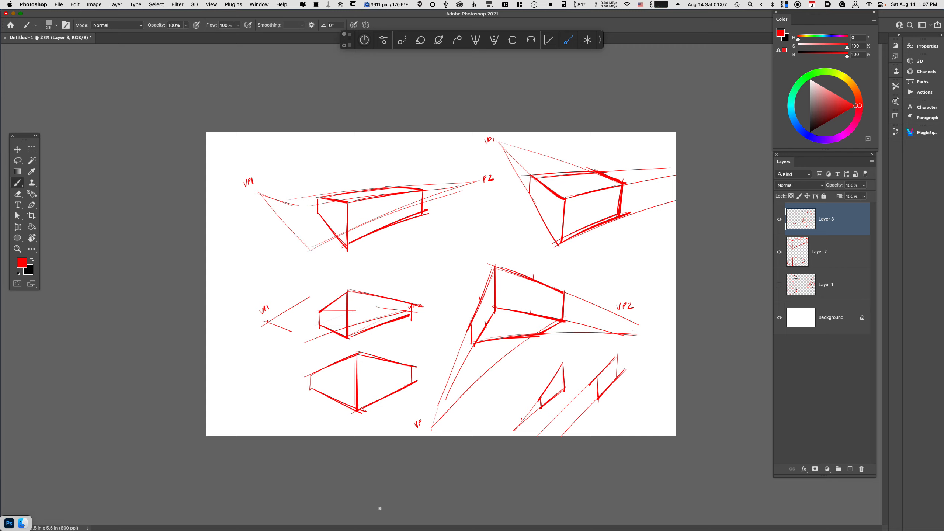
Draw another small red box seen from above, with its top face visible, in the canvas's lower-left corner.
{"action": "mouse_move", "coordinate": [235, 359]}
{"action": "left_mouse_down"}
{"action": "mouse_move", "coordinate": [235, 378]}
{"action": "mouse_move", "coordinate": [270, 435]}
{"action": "left_mouse_up"}
{"action": "mouse_move", "coordinate": [236, 359]}
{"action": "left_mouse_down"}
{"action": "mouse_move", "coordinate": [274, 396]}
{"action": "mouse_move", "coordinate": [267, 389]}
{"action": "mouse_move", "coordinate": [304, 382]}
{"action": "left_mouse_up"}
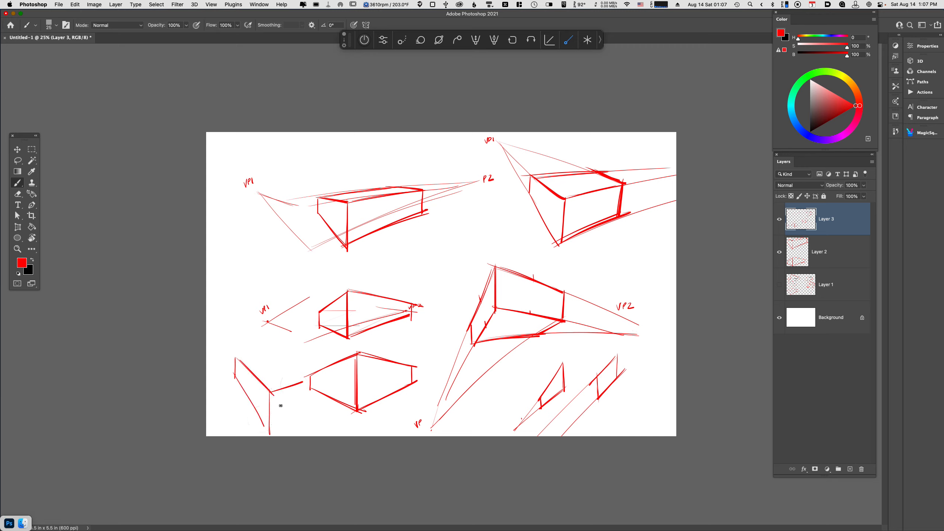
{"action": "left_click_drag", "start_coordinate": [268, 431], "coordinate": [304, 409]}
{"action": "left_click_drag", "start_coordinate": [235, 359], "coordinate": [303, 382]}
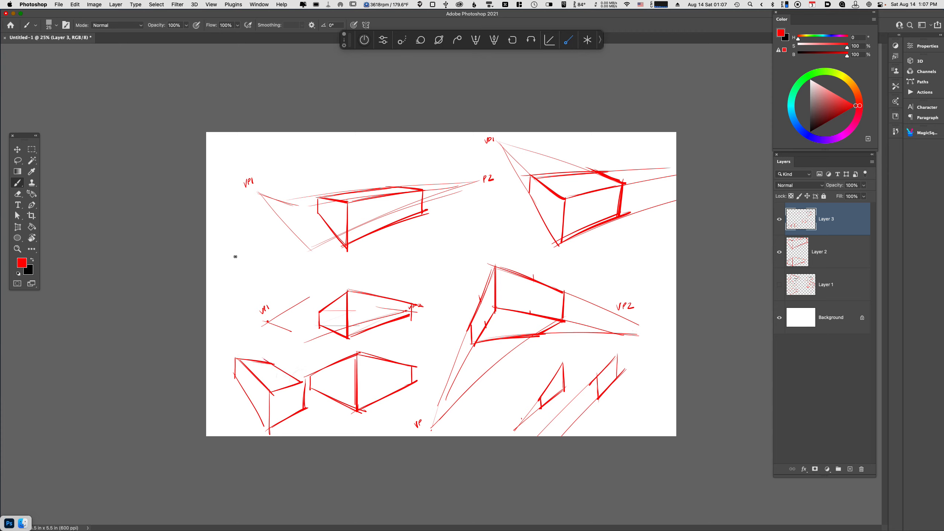
Draw a small red box seen from below near the canvas's left border, between the first and second boxes.
{"action": "left_click_drag", "start_coordinate": [228, 284], "coordinate": [229, 305]}
{"action": "mouse_move", "coordinate": [251, 228]}
{"action": "left_mouse_down"}
{"action": "mouse_move", "coordinate": [251, 270]}
{"action": "mouse_move", "coordinate": [228, 304]}
{"action": "mouse_move", "coordinate": [226, 292]}
{"action": "mouse_move", "coordinate": [305, 267]}
{"action": "mouse_move", "coordinate": [294, 279]}
{"action": "left_mouse_up"}
{"action": "left_click_drag", "start_coordinate": [225, 298], "coordinate": [287, 289]}
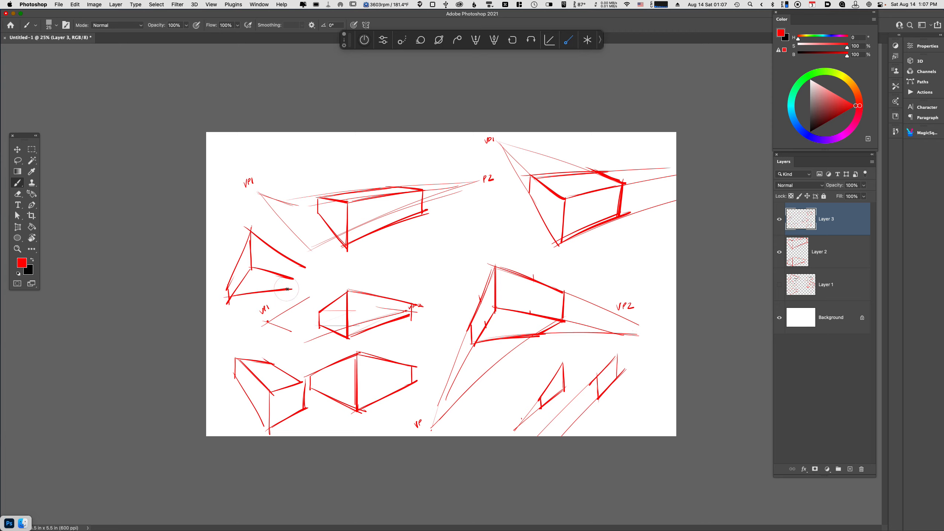
{"action": "mouse_move", "coordinate": [289, 256]}
{"action": "left_mouse_down"}
{"action": "mouse_move", "coordinate": [293, 278]}
{"action": "mouse_move", "coordinate": [278, 294]}
{"action": "left_mouse_up"}
Hide Layer 3 and Layer 2, and draw a box's narrow left face with converging edges on a new layer.
{"action": "left_click_drag", "start_coordinate": [781, 232], "coordinate": [781, 262]}
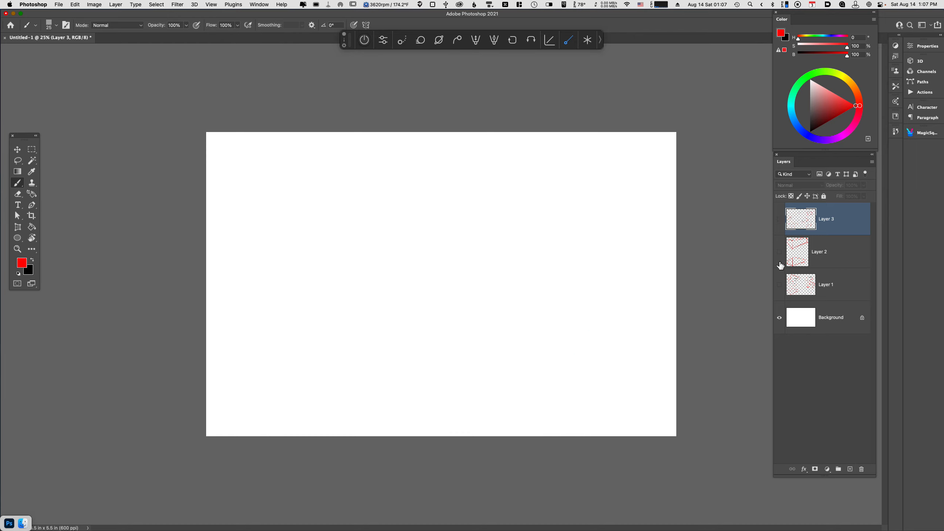
{"action": "key", "text": "alt+shift+super+n"}
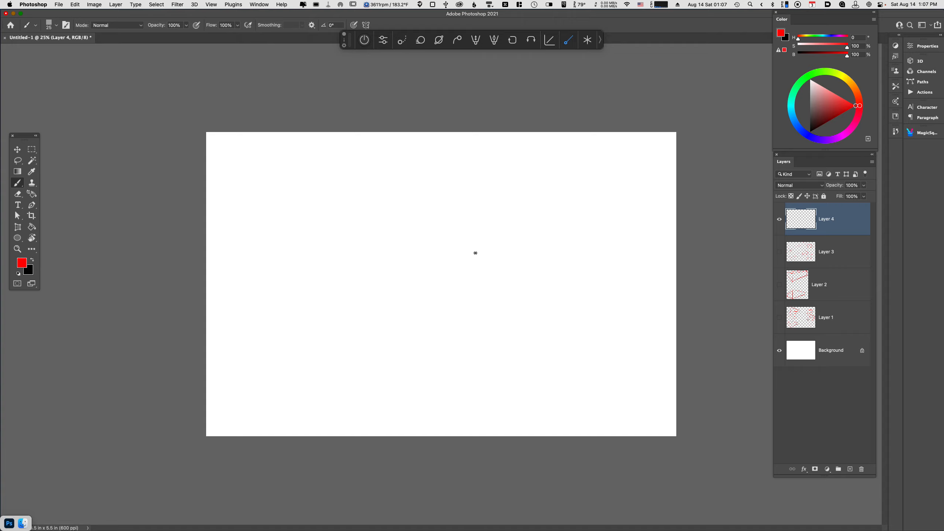
{"action": "left_click_drag", "start_coordinate": [476, 218], "coordinate": [478, 266]}
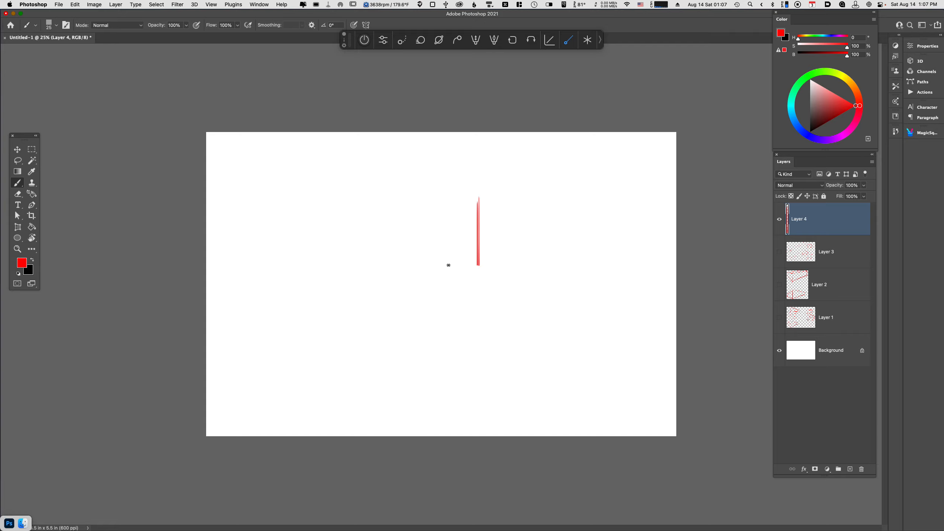
{"action": "left_click_drag", "start_coordinate": [449, 267], "coordinate": [450, 297]}
{"action": "mouse_move", "coordinate": [479, 197]}
{"action": "left_mouse_down"}
{"action": "mouse_move", "coordinate": [450, 272]}
{"action": "mouse_move", "coordinate": [474, 266]}
{"action": "mouse_move", "coordinate": [451, 297]}
{"action": "left_mouse_up"}
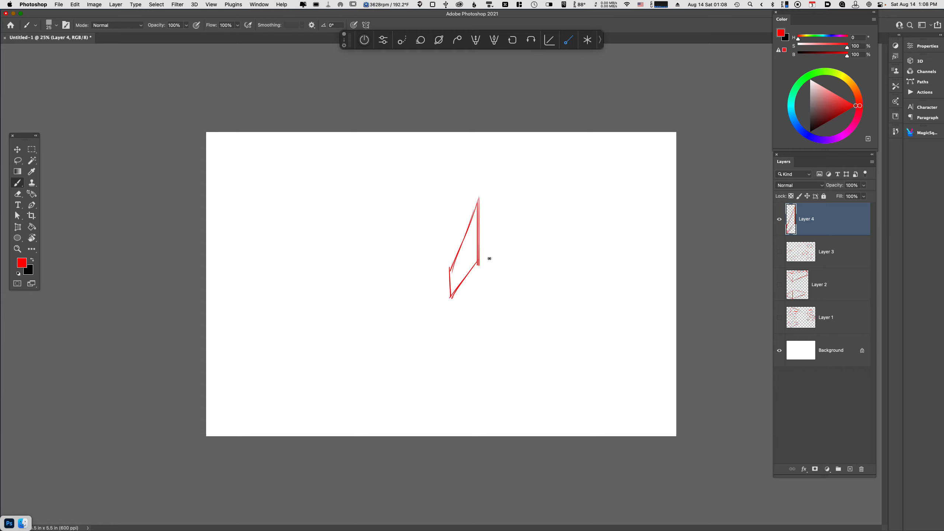
Complete the red box with a long right face and a visible underside.
{"action": "left_click_drag", "start_coordinate": [464, 196], "coordinate": [592, 229]}
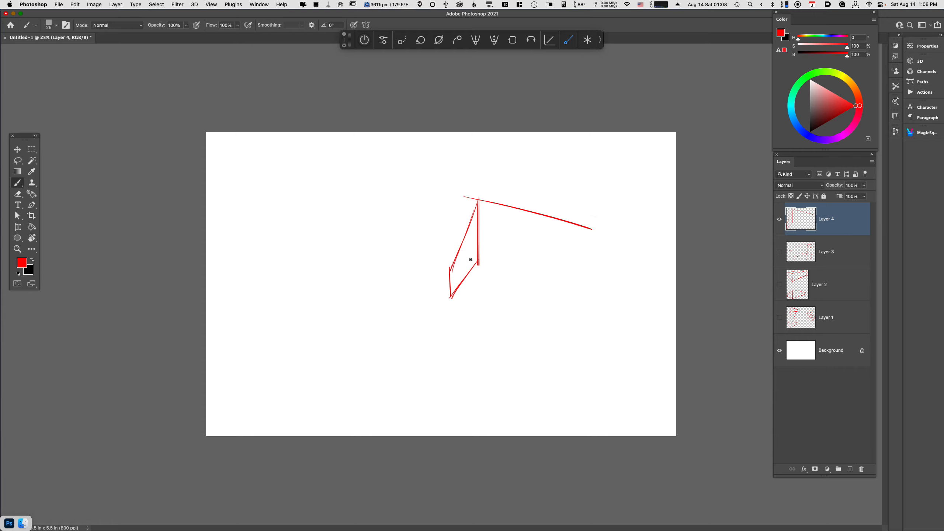
{"action": "mouse_move", "coordinate": [467, 260]}
{"action": "left_mouse_down"}
{"action": "mouse_move", "coordinate": [584, 259]}
{"action": "mouse_move", "coordinate": [572, 257]}
{"action": "left_mouse_up"}
{"action": "mouse_move", "coordinate": [578, 223]}
{"action": "left_mouse_down"}
{"action": "mouse_move", "coordinate": [576, 261]}
{"action": "mouse_move", "coordinate": [532, 285]}
{"action": "left_mouse_up"}
{"action": "mouse_move", "coordinate": [452, 294]}
{"action": "left_mouse_down"}
{"action": "mouse_move", "coordinate": [528, 286]}
{"action": "mouse_move", "coordinate": [479, 291]}
{"action": "mouse_move", "coordinate": [547, 288]}
{"action": "left_mouse_up"}
Extend the box's left-side edges down to the lower left and its right-going edges past the canvas's right border.
{"action": "left_click_drag", "start_coordinate": [479, 200], "coordinate": [405, 349]}
{"action": "left_click_drag", "start_coordinate": [451, 296], "coordinate": [393, 375]}
{"action": "left_click_drag", "start_coordinate": [484, 260], "coordinate": [674, 264]}
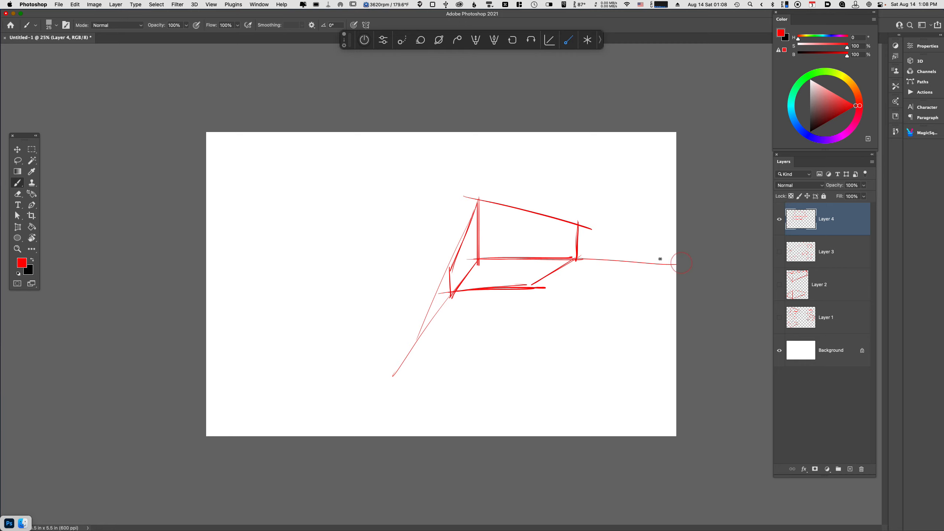
{"action": "left_click_drag", "start_coordinate": [476, 198], "coordinate": [713, 276]}
{"action": "left_click_drag", "start_coordinate": [583, 254], "coordinate": [374, 396]}
{"action": "left_click_drag", "start_coordinate": [459, 290], "coordinate": [677, 279]}
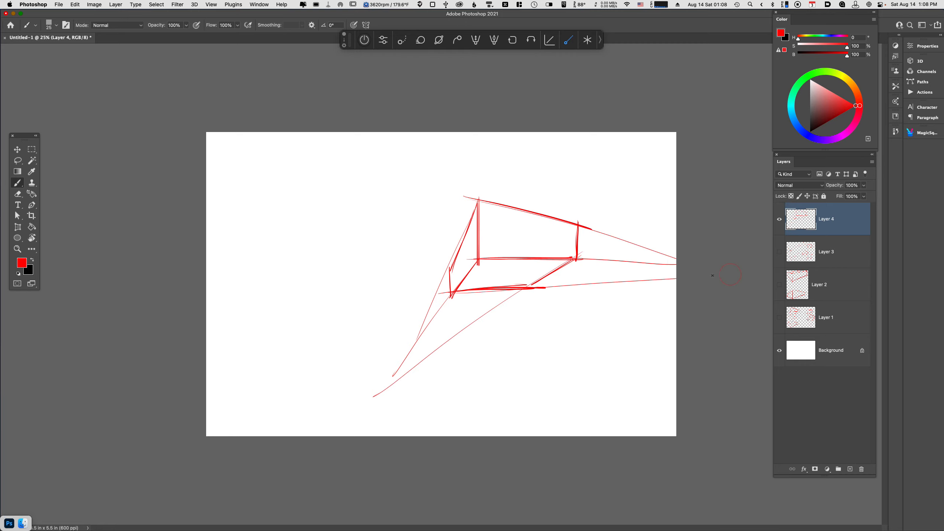
{"action": "left_click_drag", "start_coordinate": [537, 287], "coordinate": [678, 274]}
Switch the brush colour to blue and, on a new layer, dot a third vanishing point below the box labelled "VP3".
{"action": "left_click", "coordinate": [796, 124]}
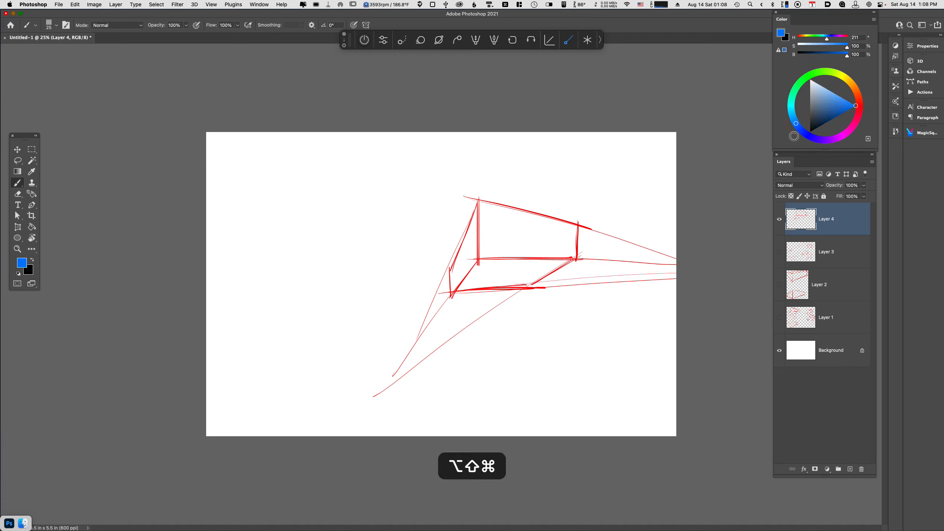
{"action": "key", "text": "alt+shift+super+n"}
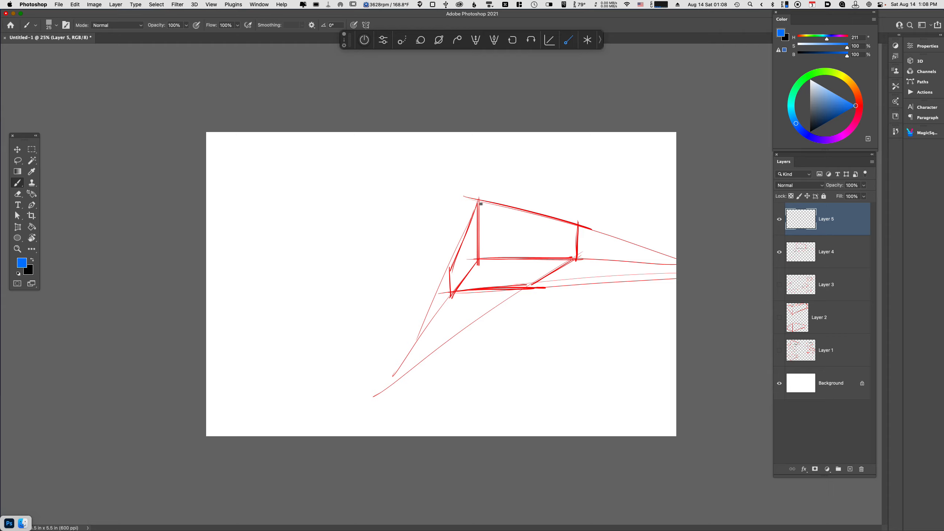
{"action": "left_click", "coordinate": [521, 425]}
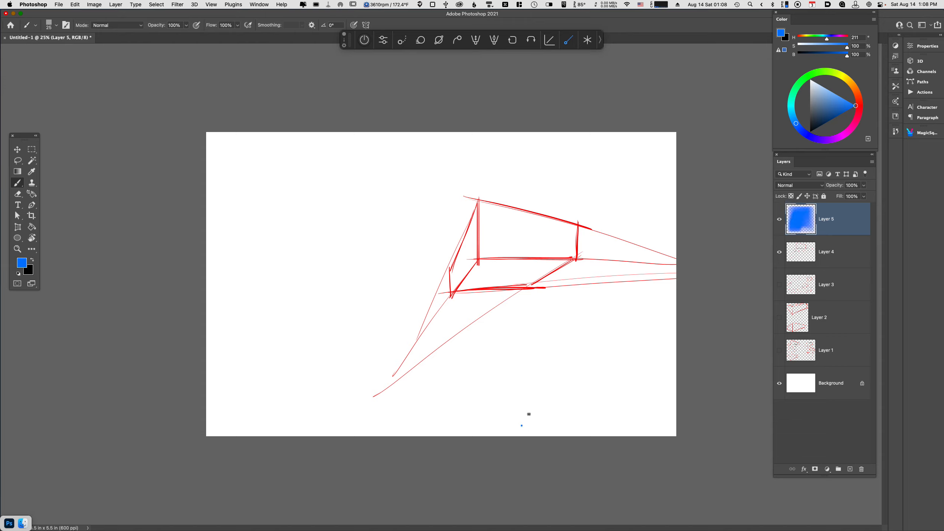
{"action": "left_click_drag", "start_coordinate": [529, 411], "coordinate": [541, 419]}
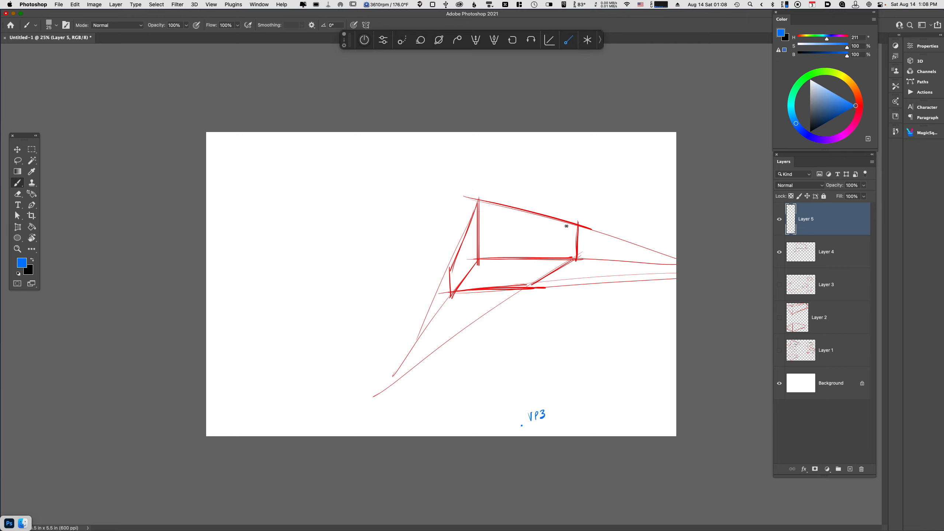
Redraw the box's upright edges in blue, slanted inward, and extend them down to converge near VP3.
{"action": "left_click_drag", "start_coordinate": [579, 221], "coordinate": [577, 259]}
{"action": "left_click_drag", "start_coordinate": [478, 201], "coordinate": [478, 265]}
{"action": "left_click_drag", "start_coordinate": [578, 221], "coordinate": [569, 257]}
{"action": "mouse_move", "coordinate": [480, 200]}
{"action": "left_mouse_down"}
{"action": "mouse_move", "coordinate": [488, 260]}
{"action": "mouse_move", "coordinate": [459, 290]}
{"action": "mouse_move", "coordinate": [512, 397]}
{"action": "left_mouse_up"}
{"action": "key", "text": "super+z"}
{"action": "left_click_drag", "start_coordinate": [451, 268], "coordinate": [520, 436]}
{"action": "left_click_drag", "start_coordinate": [481, 220], "coordinate": [515, 436]}
{"action": "left_click_drag", "start_coordinate": [577, 229], "coordinate": [505, 466]}
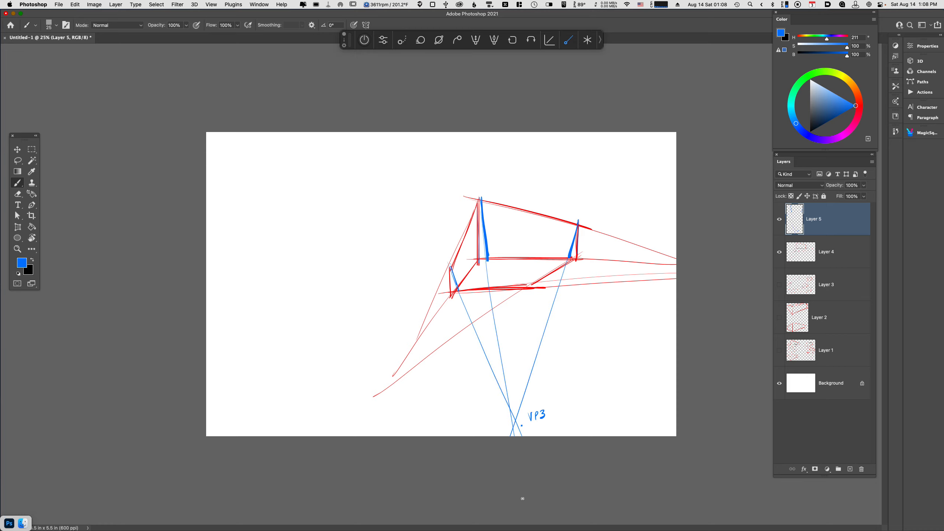
Trace the remaining top and bottom edges of the box in blue to join the slanted uprights.
{"action": "mouse_move", "coordinate": [487, 259]}
{"action": "left_mouse_down"}
{"action": "mouse_move", "coordinate": [571, 255]}
{"action": "mouse_move", "coordinate": [528, 286]}
{"action": "left_mouse_up"}
{"action": "left_click_drag", "start_coordinate": [487, 257], "coordinate": [453, 288]}
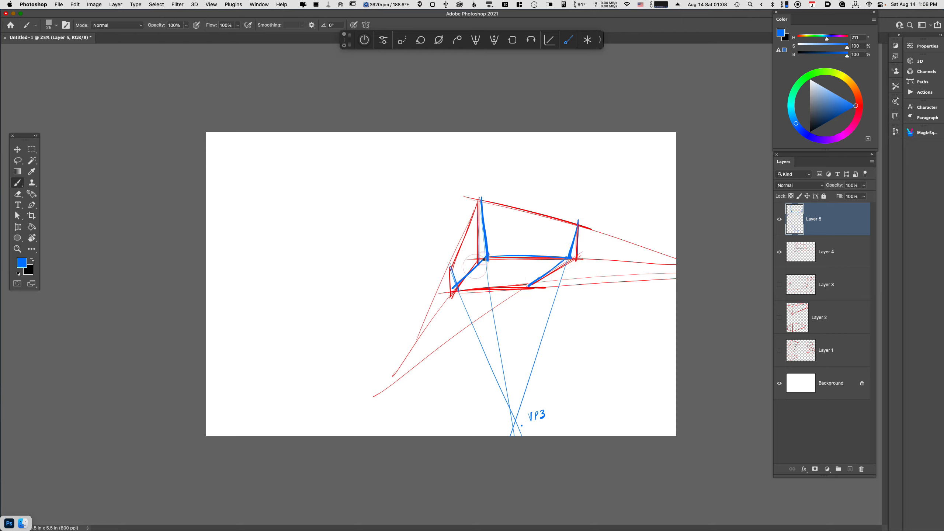
{"action": "key", "text": "super+z"}
{"action": "left_click_drag", "start_coordinate": [486, 255], "coordinate": [454, 288]}
{"action": "mouse_move", "coordinate": [480, 202]}
{"action": "left_mouse_down"}
{"action": "mouse_move", "coordinate": [454, 253]}
{"action": "mouse_move", "coordinate": [461, 289]}
{"action": "mouse_move", "coordinate": [531, 285]}
{"action": "left_mouse_up"}
{"action": "mouse_move", "coordinate": [482, 200]}
{"action": "left_mouse_down"}
{"action": "mouse_move", "coordinate": [578, 224]}
{"action": "mouse_move", "coordinate": [569, 257]}
{"action": "mouse_move", "coordinate": [530, 289]}
{"action": "left_mouse_up"}
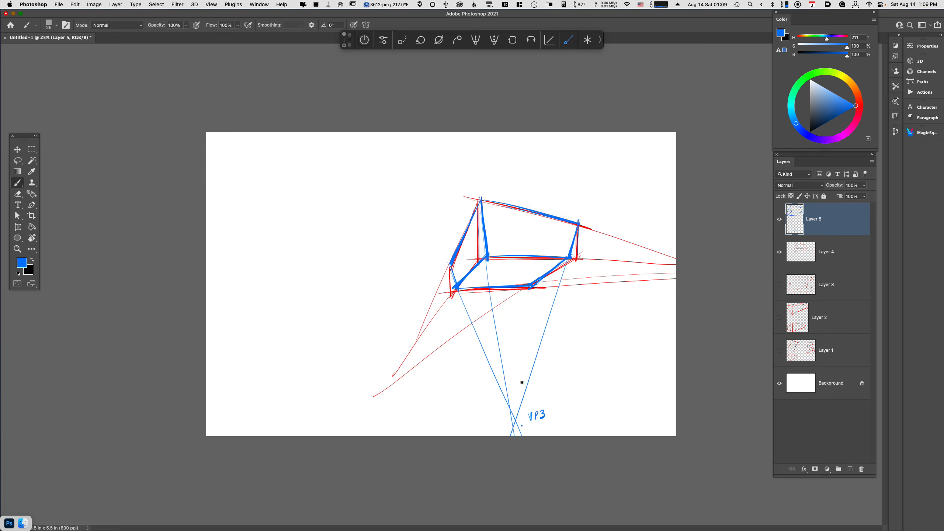
{"action": "left_click_drag", "start_coordinate": [449, 265], "coordinate": [390, 400]}
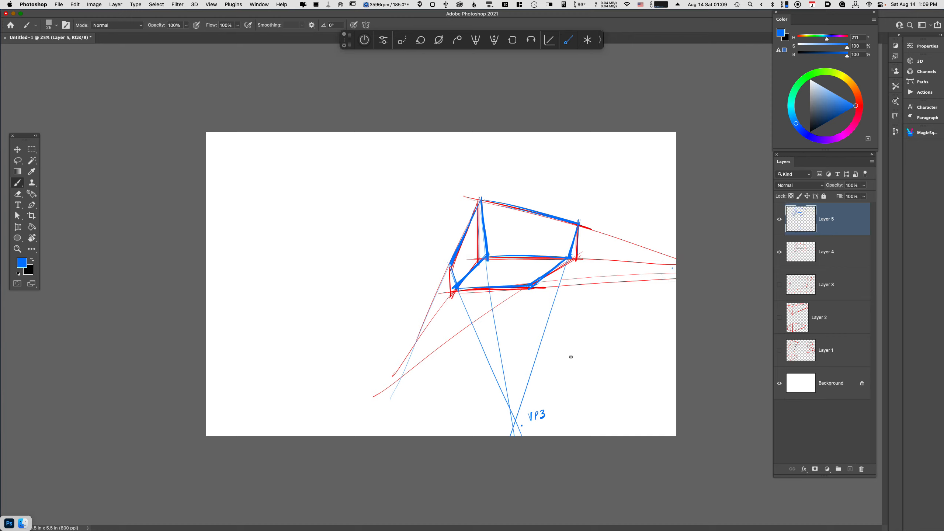
Draw a small blue three-point box below the large one and extend its upright edges down to a common point.
{"action": "mouse_move", "coordinate": [564, 348]}
{"action": "left_mouse_down"}
{"action": "mouse_move", "coordinate": [571, 369]}
{"action": "mouse_move", "coordinate": [581, 314]}
{"action": "mouse_move", "coordinate": [586, 339]}
{"action": "mouse_move", "coordinate": [571, 368]}
{"action": "mouse_move", "coordinate": [640, 347]}
{"action": "left_mouse_up"}
{"action": "key", "text": "super+z"}
{"action": "key", "text": "super+z"}
{"action": "key", "text": "super+z"}
{"action": "mouse_move", "coordinate": [582, 312]}
{"action": "left_mouse_down"}
{"action": "mouse_move", "coordinate": [637, 330]}
{"action": "mouse_move", "coordinate": [614, 363]}
{"action": "left_mouse_up"}
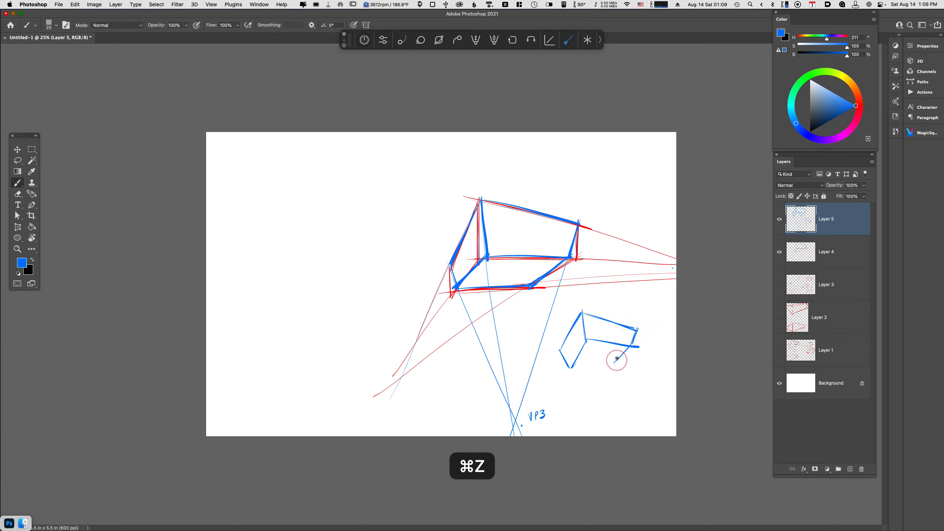
{"action": "mouse_move", "coordinate": [560, 350]}
{"action": "left_mouse_down"}
{"action": "mouse_move", "coordinate": [571, 368]}
{"action": "mouse_move", "coordinate": [618, 363]}
{"action": "left_mouse_up"}
{"action": "left_click_drag", "start_coordinate": [581, 311], "coordinate": [601, 436]}
{"action": "left_click_drag", "start_coordinate": [641, 323], "coordinate": [608, 438]}
{"action": "left_click_drag", "start_coordinate": [572, 368], "coordinate": [603, 439]}
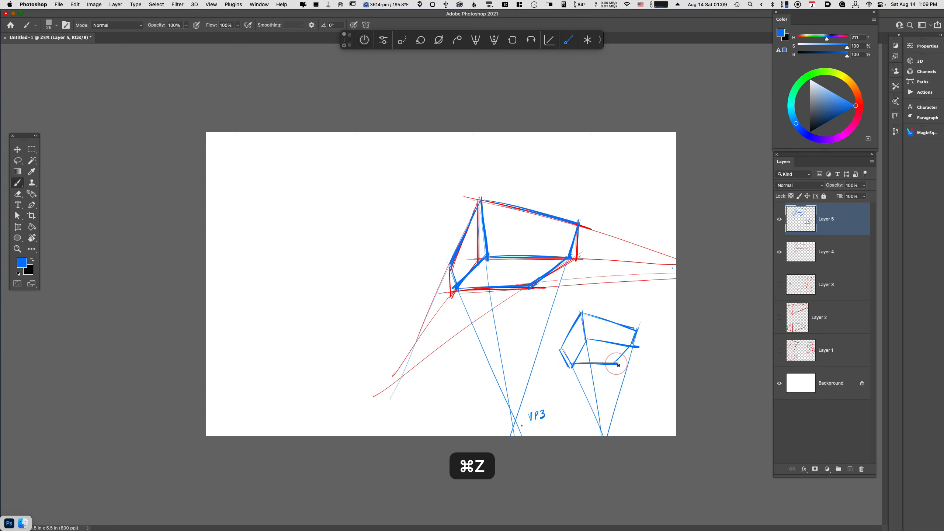
Clear all blue strokes from Layer 5, and hide Layer 5 and Layer 4.
{"action": "key", "text": "cmd+a"}
{"action": "key", "text": "cmd+x"}
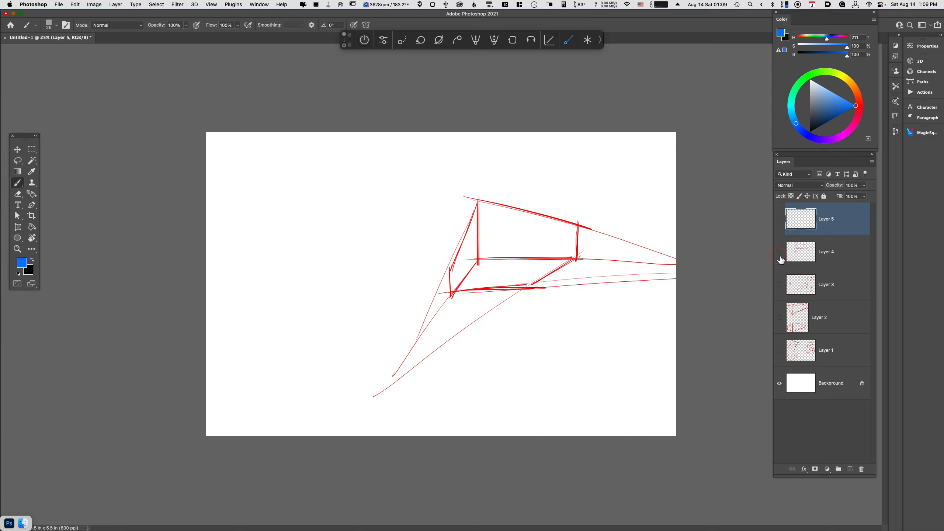
{"action": "left_click_drag", "start_coordinate": [780, 219], "coordinate": [780, 252]}
On a new layer, draw a blue box seen from below with two side faces and a visible underside.
{"action": "key", "text": "cmd+alt+shift+n"}
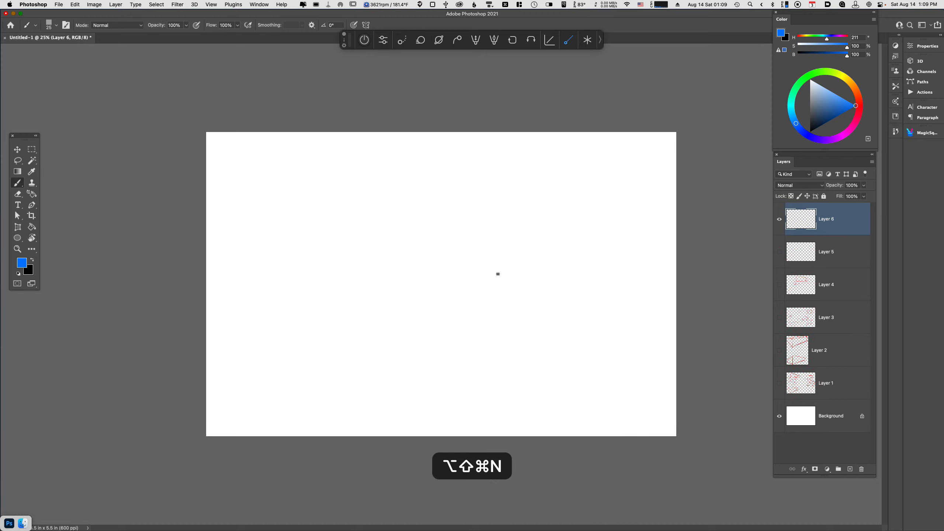
{"action": "left_click_drag", "start_coordinate": [431, 272], "coordinate": [435, 309]}
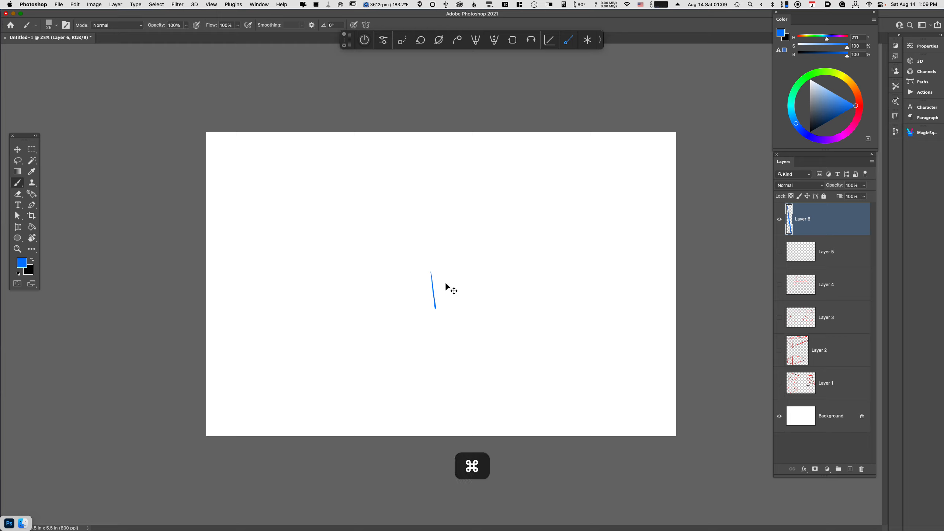
{"action": "key", "text": "cmd+z"}
{"action": "mouse_move", "coordinate": [435, 267]}
{"action": "left_mouse_down"}
{"action": "mouse_move", "coordinate": [434, 297]}
{"action": "mouse_move", "coordinate": [506, 254]}
{"action": "mouse_move", "coordinate": [500, 206]}
{"action": "mouse_move", "coordinate": [504, 254]}
{"action": "mouse_move", "coordinate": [597, 271]}
{"action": "left_mouse_up"}
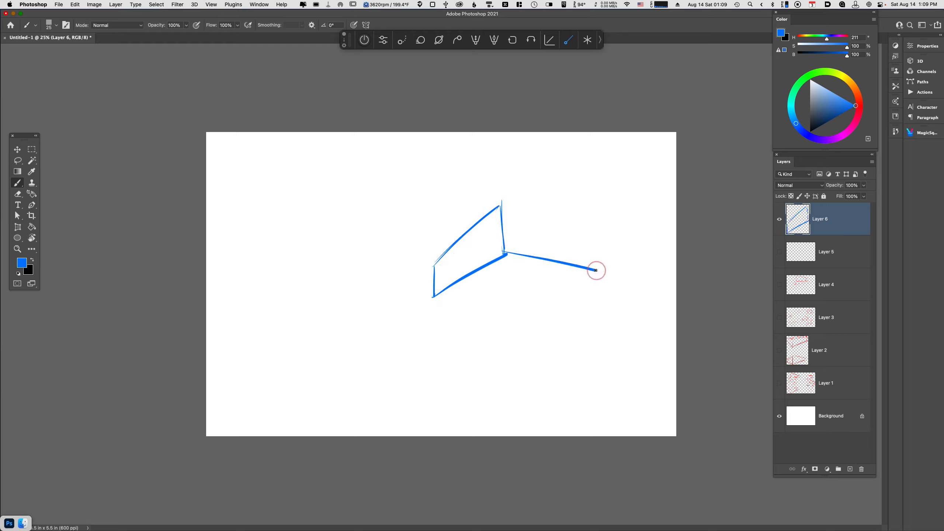
{"action": "mouse_move", "coordinate": [502, 206]}
{"action": "left_mouse_down"}
{"action": "mouse_move", "coordinate": [597, 233]}
{"action": "mouse_move", "coordinate": [598, 271]}
{"action": "left_mouse_up"}
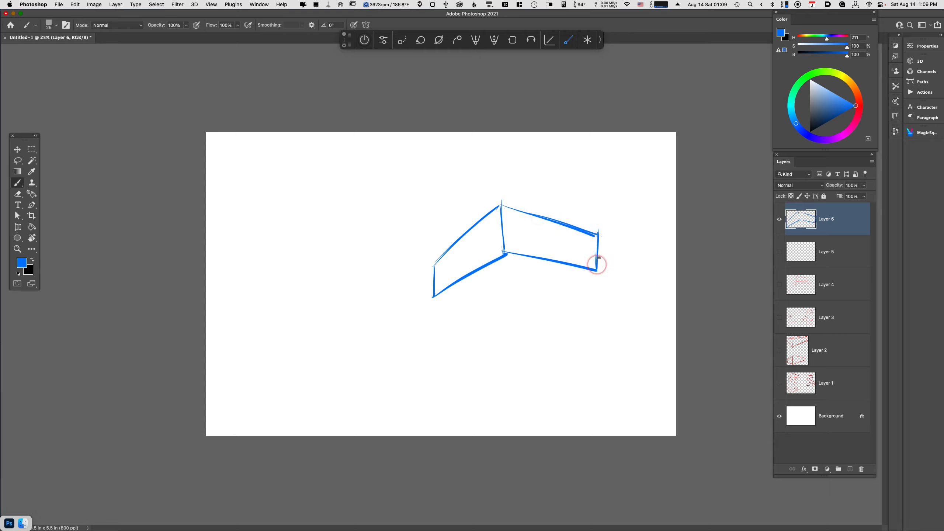
{"action": "mouse_move", "coordinate": [433, 297]}
{"action": "left_mouse_down"}
{"action": "mouse_move", "coordinate": [547, 291]}
{"action": "mouse_move", "coordinate": [599, 267]}
{"action": "left_mouse_up"}
{"action": "left_click_drag", "start_coordinate": [599, 232], "coordinate": [597, 272]}
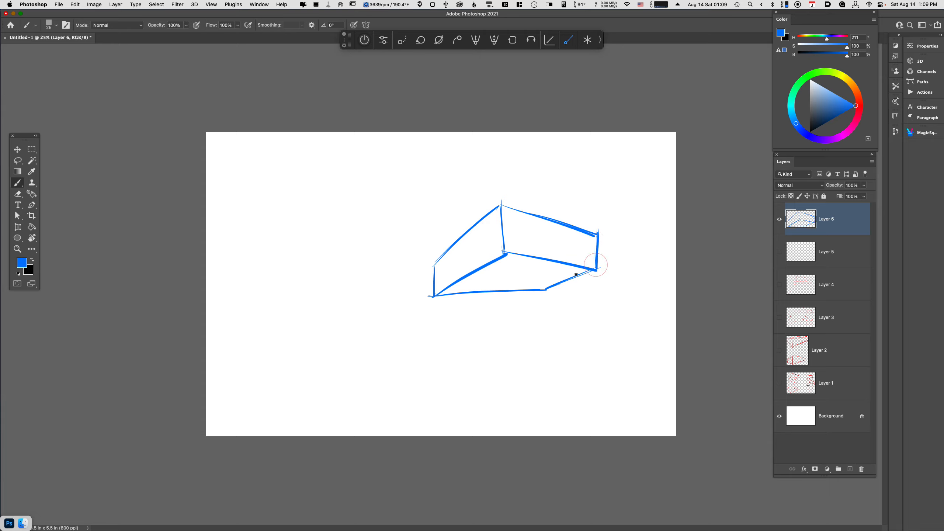
Add a vertical dividing line across each side face and shift the box toward the canvas's lower left.
{"action": "left_click_drag", "start_coordinate": [467, 227], "coordinate": [468, 270]}
{"action": "left_click_drag", "start_coordinate": [551, 217], "coordinate": [554, 262]}
{"action": "left_click_drag", "start_coordinate": [572, 319], "coordinate": [497, 341]}
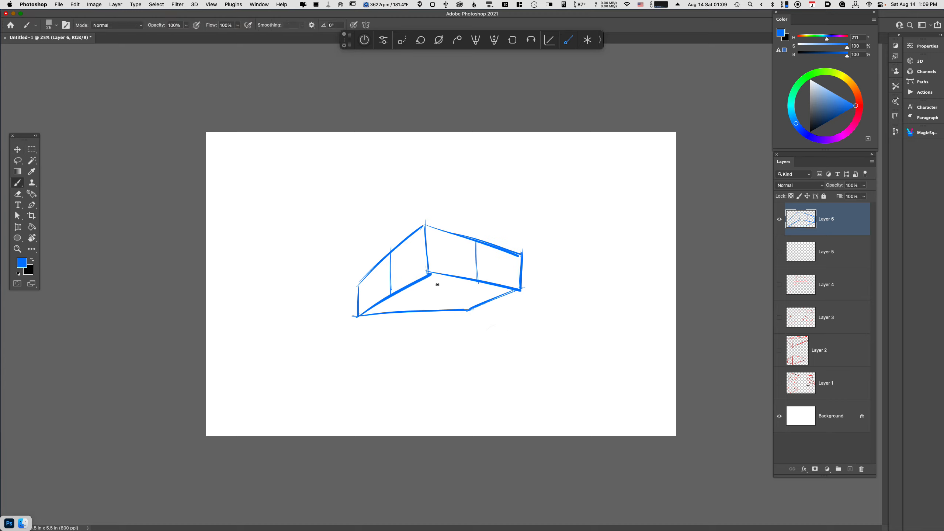
Fade the Layer 6 box to 30% opacity and add a new layer above it for brush drawing.
{"action": "key", "text": "v"}
{"action": "key", "text": "3"}
{"action": "key", "text": "alt+shift+super+n"}
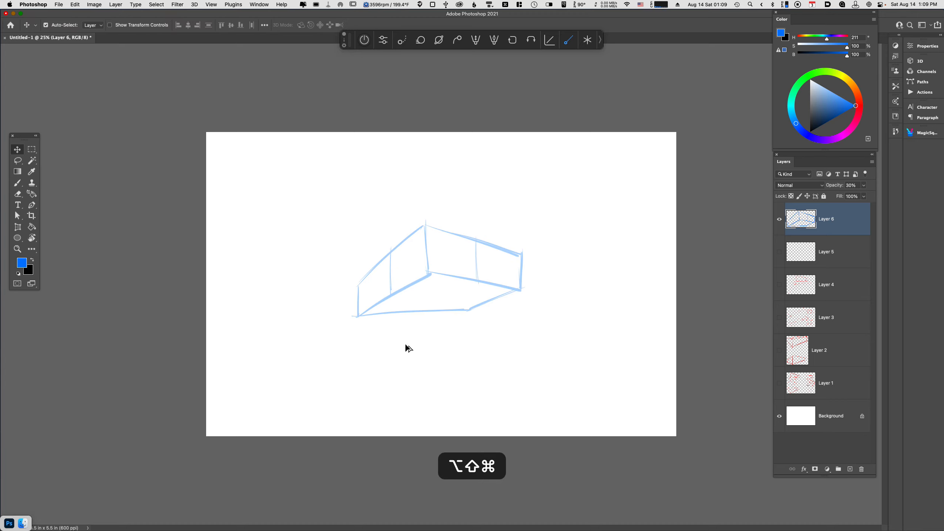
{"action": "key", "text": "b"}
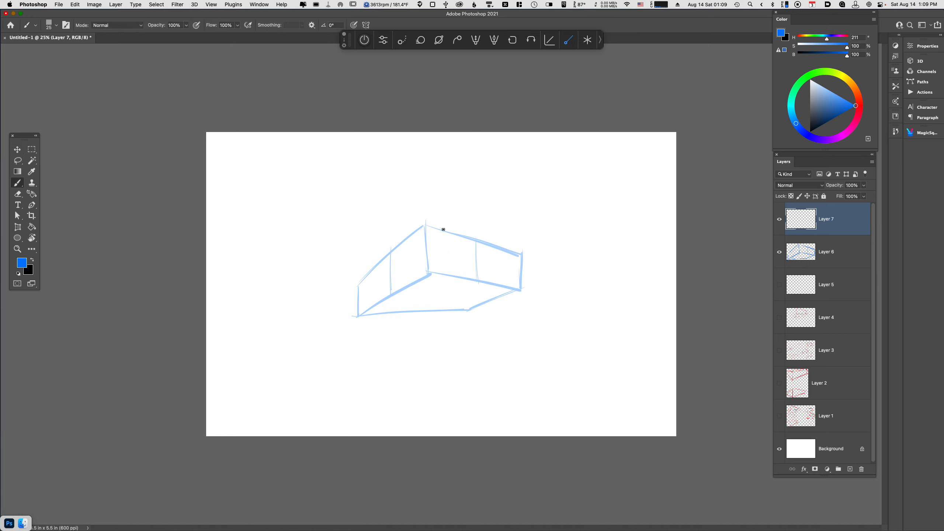
Sketch a vintage car's curved front and rear fenders over the faded box, joined by the body's upper and lower side lines.
{"action": "mouse_move", "coordinate": [420, 236]}
{"action": "left_mouse_down"}
{"action": "mouse_move", "coordinate": [459, 279]}
{"action": "mouse_move", "coordinate": [508, 286]}
{"action": "mouse_move", "coordinate": [520, 259]}
{"action": "mouse_move", "coordinate": [538, 263]}
{"action": "mouse_move", "coordinate": [511, 272]}
{"action": "mouse_move", "coordinate": [505, 285]}
{"action": "left_mouse_up"}
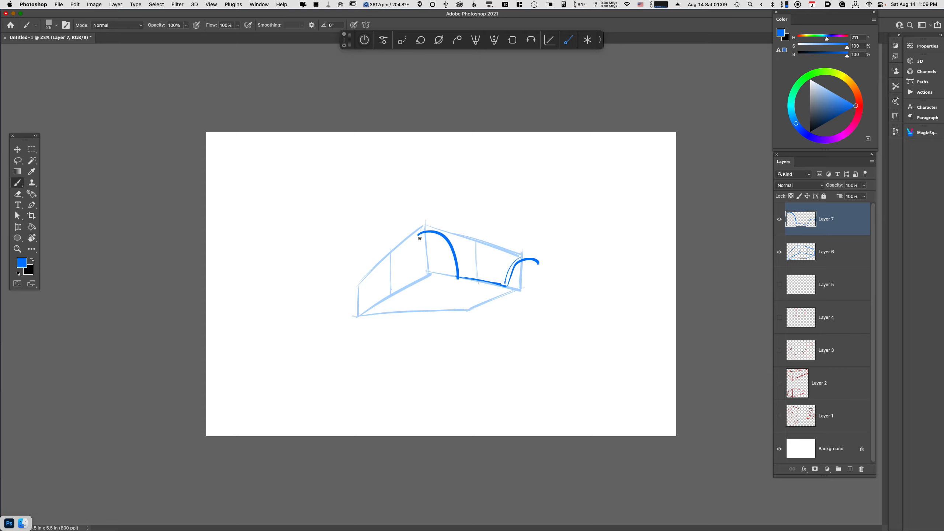
{"action": "mouse_move", "coordinate": [419, 235]}
{"action": "left_mouse_down"}
{"action": "mouse_move", "coordinate": [406, 246]}
{"action": "mouse_move", "coordinate": [411, 234]}
{"action": "mouse_move", "coordinate": [445, 233]}
{"action": "mouse_move", "coordinate": [462, 277]}
{"action": "left_mouse_up"}
{"action": "mouse_move", "coordinate": [519, 259]}
{"action": "left_mouse_down"}
{"action": "mouse_move", "coordinate": [506, 286]}
{"action": "mouse_move", "coordinate": [539, 264]}
{"action": "left_mouse_up"}
{"action": "left_click_drag", "start_coordinate": [447, 230], "coordinate": [528, 255]}
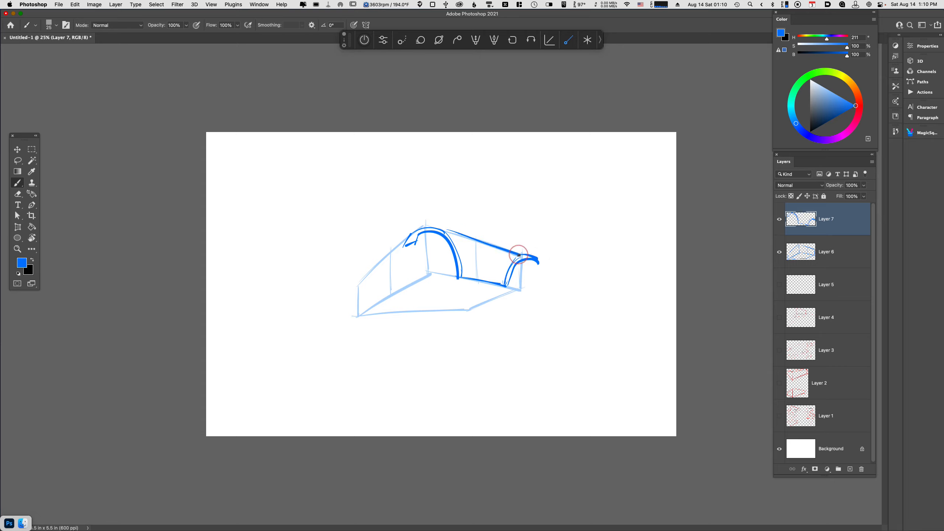
Draw the door on the car's side, and the rounded grille, two headlights and far fender at its front.
{"action": "mouse_move", "coordinate": [472, 239]}
{"action": "left_mouse_down"}
{"action": "mouse_move", "coordinate": [475, 276]}
{"action": "mouse_move", "coordinate": [497, 279]}
{"action": "mouse_move", "coordinate": [500, 252]}
{"action": "left_mouse_up"}
{"action": "mouse_move", "coordinate": [377, 307]}
{"action": "left_mouse_down"}
{"action": "mouse_move", "coordinate": [375, 262]}
{"action": "mouse_move", "coordinate": [399, 253]}
{"action": "mouse_move", "coordinate": [398, 267]}
{"action": "left_mouse_up"}
{"action": "mouse_move", "coordinate": [409, 246]}
{"action": "left_mouse_down"}
{"action": "mouse_move", "coordinate": [401, 230]}
{"action": "mouse_move", "coordinate": [370, 247]}
{"action": "mouse_move", "coordinate": [374, 262]}
{"action": "mouse_move", "coordinate": [377, 248]}
{"action": "mouse_move", "coordinate": [410, 228]}
{"action": "left_mouse_up"}
{"action": "left_click_drag", "start_coordinate": [374, 263], "coordinate": [366, 284]}
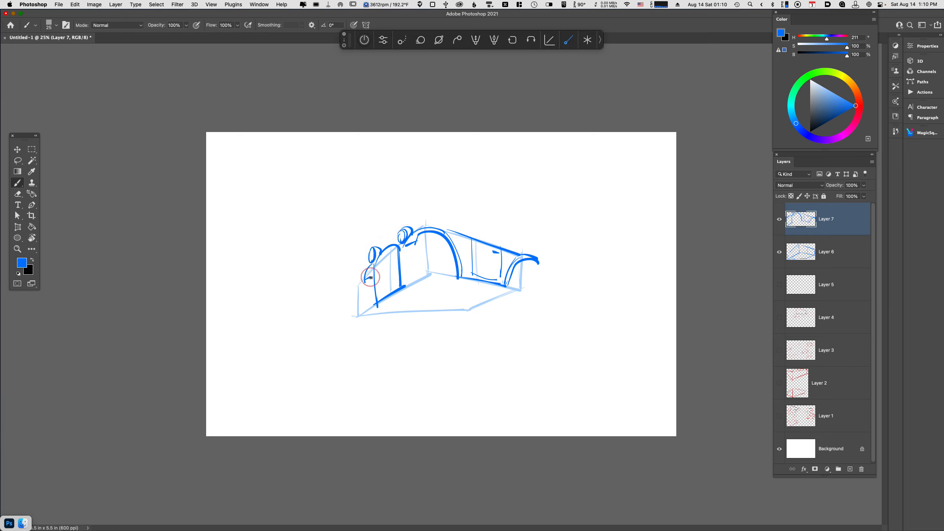
Draw a slanted triangular windshield above the door and a folded soft top over the rear of the car.
{"action": "left_click_drag", "start_coordinate": [471, 204], "coordinate": [471, 236]}
{"action": "mouse_move", "coordinate": [469, 203]}
{"action": "left_mouse_down"}
{"action": "mouse_move", "coordinate": [450, 226]}
{"action": "mouse_move", "coordinate": [469, 207]}
{"action": "mouse_move", "coordinate": [469, 238]}
{"action": "left_mouse_up"}
{"action": "left_click", "coordinate": [277, 381]}
{"action": "key", "text": "super+z"}
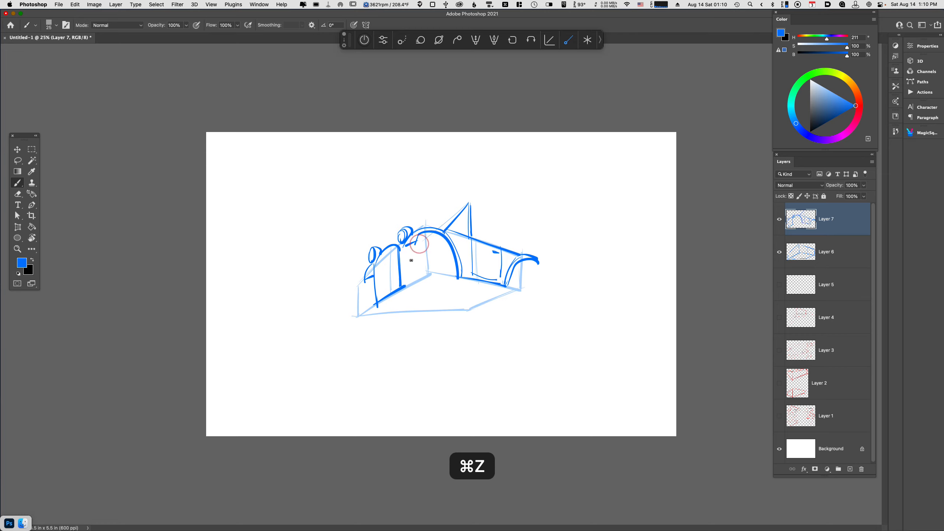
{"action": "left_click_drag", "start_coordinate": [505, 248], "coordinate": [533, 249]}
{"action": "left_click_drag", "start_coordinate": [525, 253], "coordinate": [532, 254]}
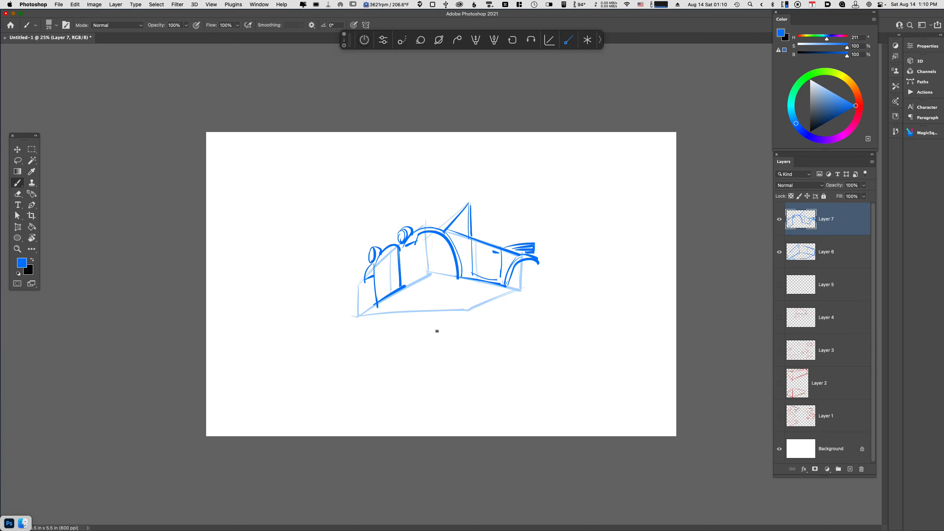
Draw elliptical near-side wheels under the fenders and the partly visible far wheels along the underside guide.
{"action": "mouse_move", "coordinate": [444, 244]}
{"action": "left_mouse_down"}
{"action": "mouse_move", "coordinate": [415, 269]}
{"action": "mouse_move", "coordinate": [428, 238]}
{"action": "left_mouse_up"}
{"action": "mouse_move", "coordinate": [520, 262]}
{"action": "left_mouse_down"}
{"action": "mouse_move", "coordinate": [526, 274]}
{"action": "mouse_move", "coordinate": [516, 271]}
{"action": "left_mouse_up"}
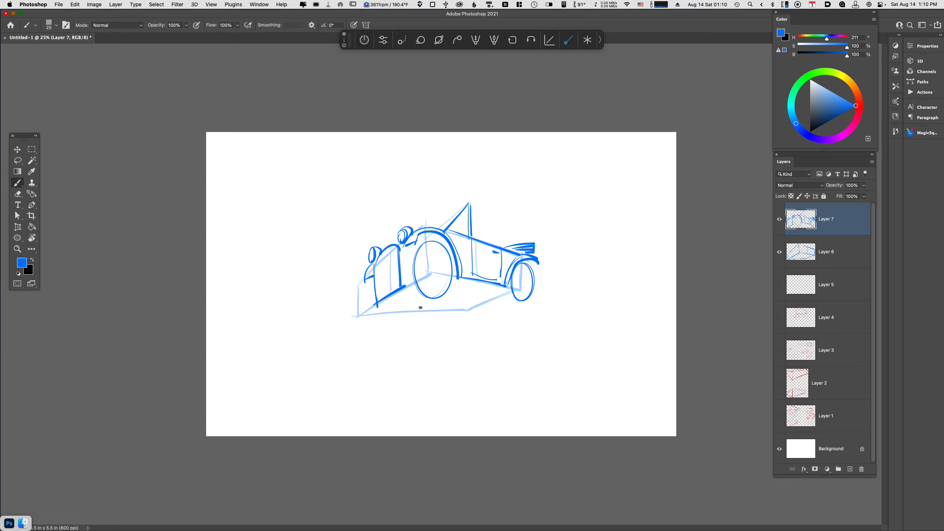
{"action": "left_click_drag", "start_coordinate": [443, 292], "coordinate": [393, 314]}
{"action": "key", "text": "super+z"}
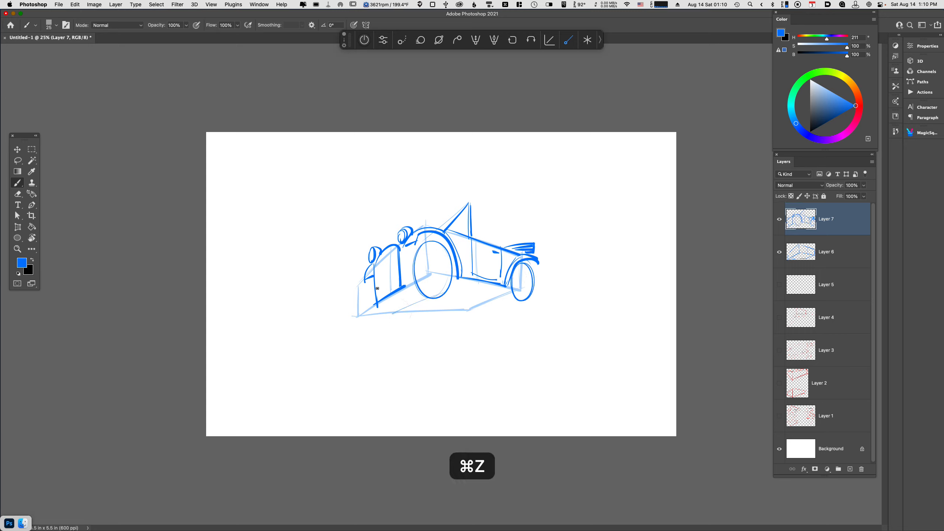
{"action": "left_click_drag", "start_coordinate": [375, 280], "coordinate": [404, 306]}
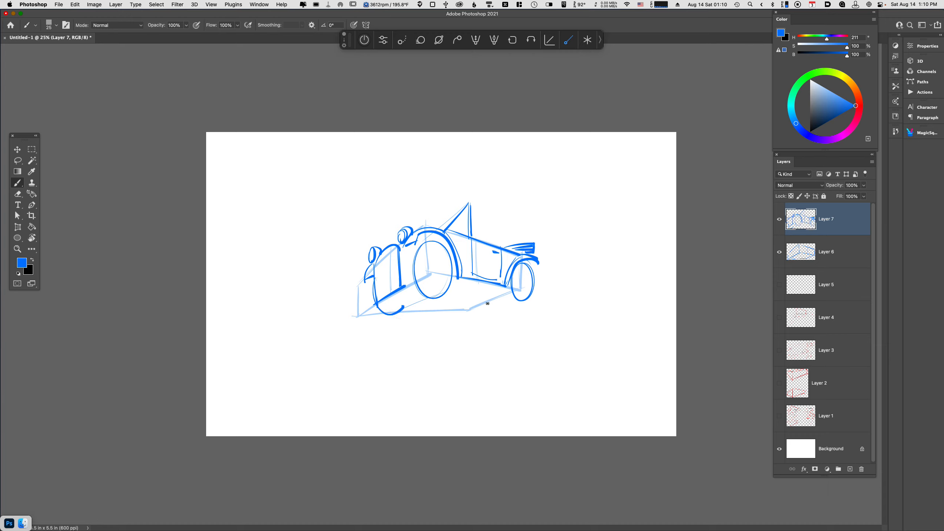
{"action": "mouse_move", "coordinate": [516, 284]}
{"action": "left_mouse_down"}
{"action": "mouse_move", "coordinate": [472, 308]}
{"action": "mouse_move", "coordinate": [481, 298]}
{"action": "mouse_move", "coordinate": [476, 314]}
{"action": "mouse_move", "coordinate": [486, 299]}
{"action": "left_mouse_up"}
Add rim and hub ellipses to the near wheels, underside lines between the wheels, and an inset outline in the grille.
{"action": "mouse_move", "coordinate": [435, 272]}
{"action": "left_mouse_down"}
{"action": "mouse_move", "coordinate": [422, 264]}
{"action": "mouse_move", "coordinate": [446, 261]}
{"action": "mouse_move", "coordinate": [434, 273]}
{"action": "left_mouse_up"}
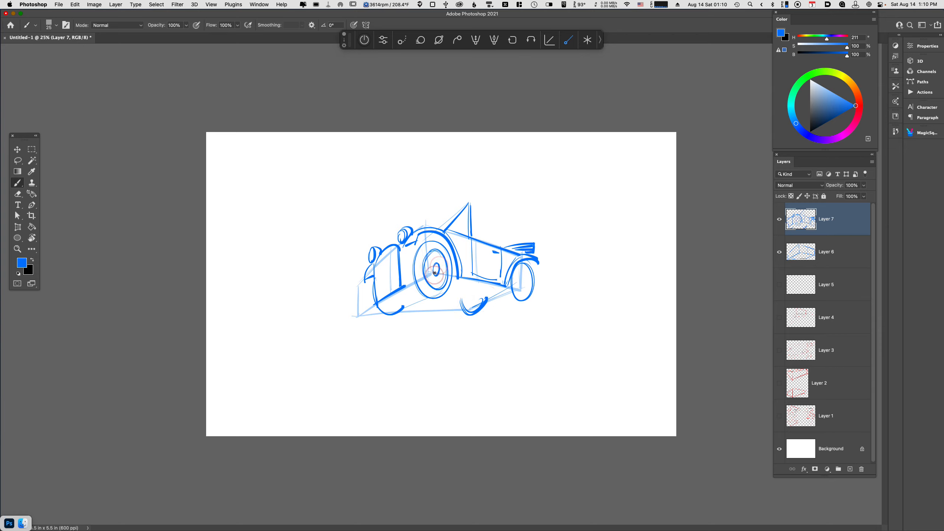
{"action": "mouse_move", "coordinate": [529, 280]}
{"action": "left_mouse_down"}
{"action": "mouse_move", "coordinate": [521, 292]}
{"action": "mouse_move", "coordinate": [524, 270]}
{"action": "mouse_move", "coordinate": [527, 293]}
{"action": "left_mouse_up"}
{"action": "left_click_drag", "start_coordinate": [485, 297], "coordinate": [508, 287]}
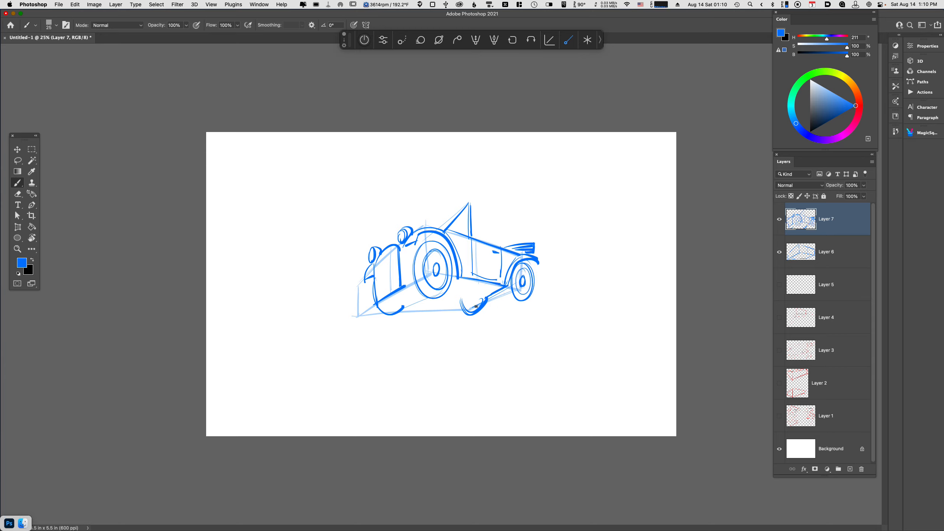
{"action": "left_click_drag", "start_coordinate": [404, 307], "coordinate": [471, 306]}
{"action": "mouse_move", "coordinate": [378, 264]}
{"action": "left_mouse_down"}
{"action": "mouse_move", "coordinate": [396, 250]}
{"action": "mouse_move", "coordinate": [396, 288]}
{"action": "mouse_move", "coordinate": [397, 275]}
{"action": "mouse_move", "coordinate": [382, 296]}
{"action": "left_mouse_up"}
{"action": "key", "text": "super+z"}
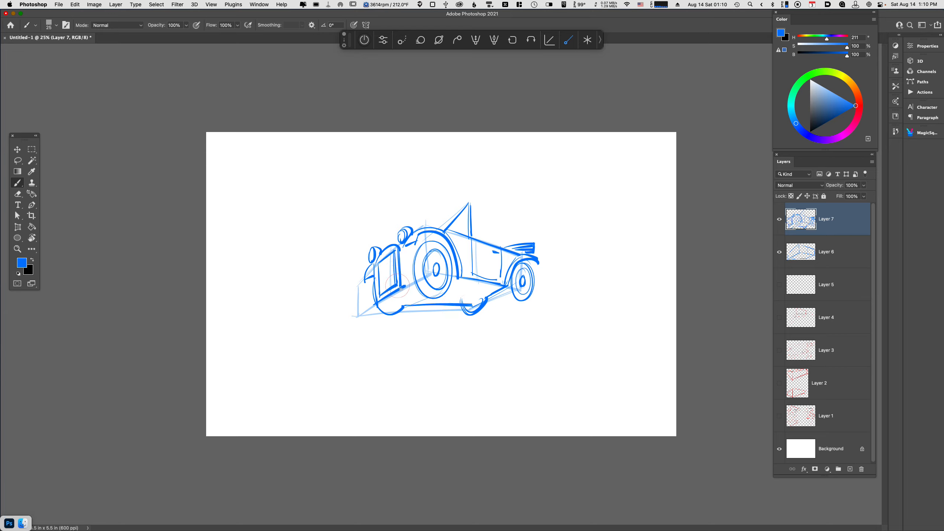
Touch up the windshield edge, select Layer 7 with Layer 6, and move the car and guide box toward the canvas's left.
{"action": "mouse_move", "coordinate": [469, 203]}
{"action": "left_mouse_down"}
{"action": "mouse_move", "coordinate": [440, 218]}
{"action": "mouse_move", "coordinate": [466, 206]}
{"action": "mouse_move", "coordinate": [443, 229]}
{"action": "left_mouse_up"}
{"action": "key", "text": "l"}
{"action": "key", "text": "super+x"}
{"action": "key", "text": "b"}
{"action": "key", "text": "v"}
{"action": "mouse_move", "coordinate": [561, 298]}
{"action": "left_mouse_down"}
{"action": "mouse_move", "coordinate": [573, 306]}
{"action": "mouse_move", "coordinate": [437, 253]}
{"action": "mouse_move", "coordinate": [432, 285]}
{"action": "mouse_move", "coordinate": [435, 261]}
{"action": "mouse_move", "coordinate": [537, 300]}
{"action": "mouse_move", "coordinate": [563, 331]}
{"action": "mouse_move", "coordinate": [483, 323]}
{"action": "left_mouse_up"}
{"action": "left_click", "coordinate": [843, 252], "text": "shift"}
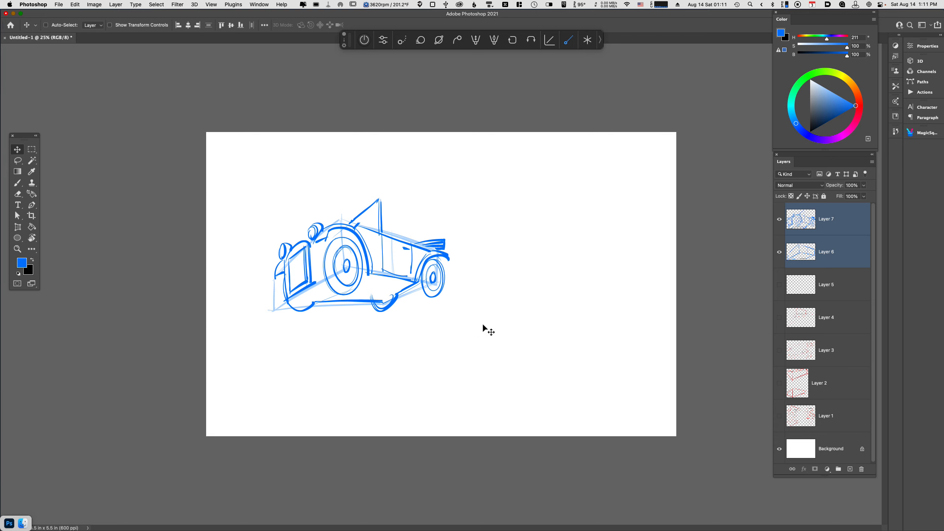
On a new layer, draw a second blue two-point box near the canvas's lower right, showing two side faces.
{"action": "key", "text": "alt+shift+super+m"}
{"action": "key", "text": "alt+shift+super+n"}
{"action": "key", "text": "Escape"}
{"action": "key", "text": "alt+shift+super+n"}
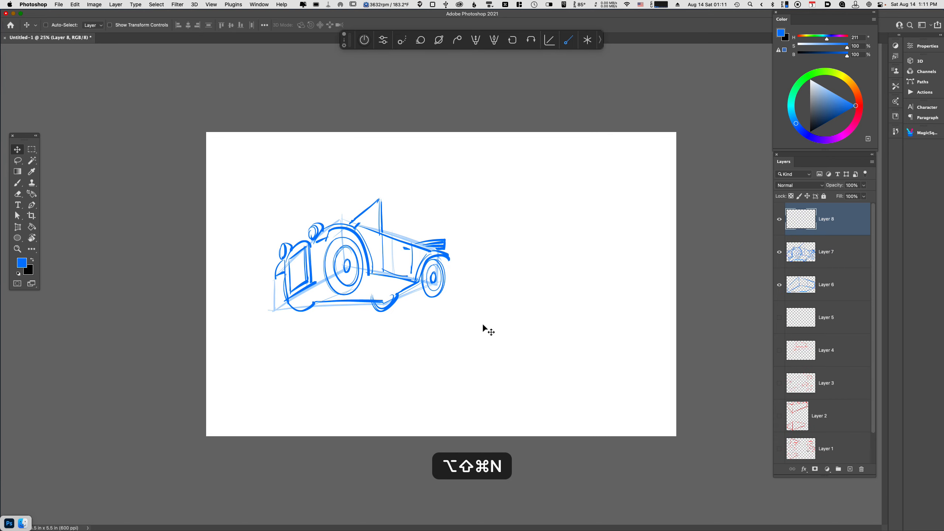
{"action": "key", "text": "b"}
{"action": "left_click_drag", "start_coordinate": [556, 288], "coordinate": [556, 346]}
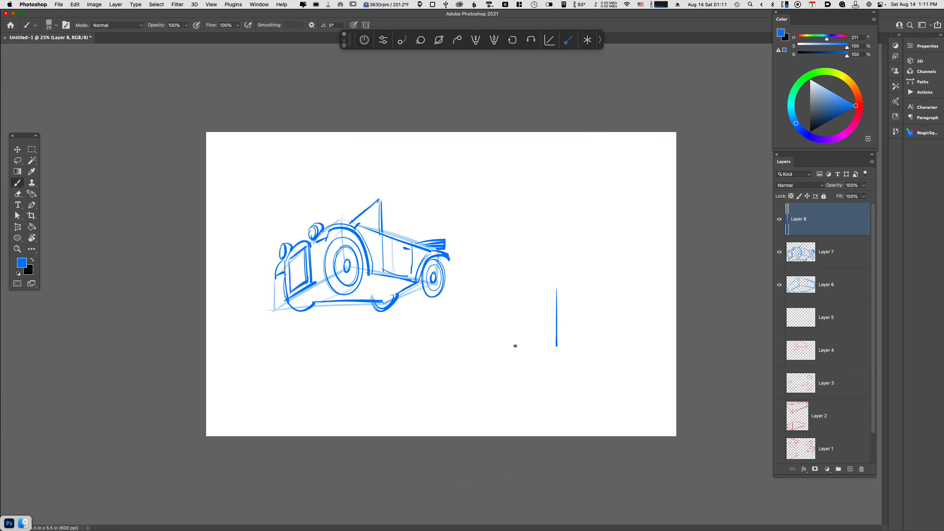
{"action": "key", "text": "super+z"}
{"action": "left_click_drag", "start_coordinate": [529, 302], "coordinate": [529, 362]}
{"action": "mouse_move", "coordinate": [479, 318]}
{"action": "left_mouse_down"}
{"action": "mouse_move", "coordinate": [479, 349]}
{"action": "mouse_move", "coordinate": [538, 360]}
{"action": "mouse_move", "coordinate": [530, 300]}
{"action": "mouse_move", "coordinate": [632, 321]}
{"action": "mouse_move", "coordinate": [604, 346]}
{"action": "mouse_move", "coordinate": [540, 358]}
{"action": "mouse_move", "coordinate": [606, 340]}
{"action": "left_mouse_up"}
Mark vertical divisions on the second box's short face and draw a rounded grille between them.
{"action": "left_click_drag", "start_coordinate": [491, 317], "coordinate": [491, 352]}
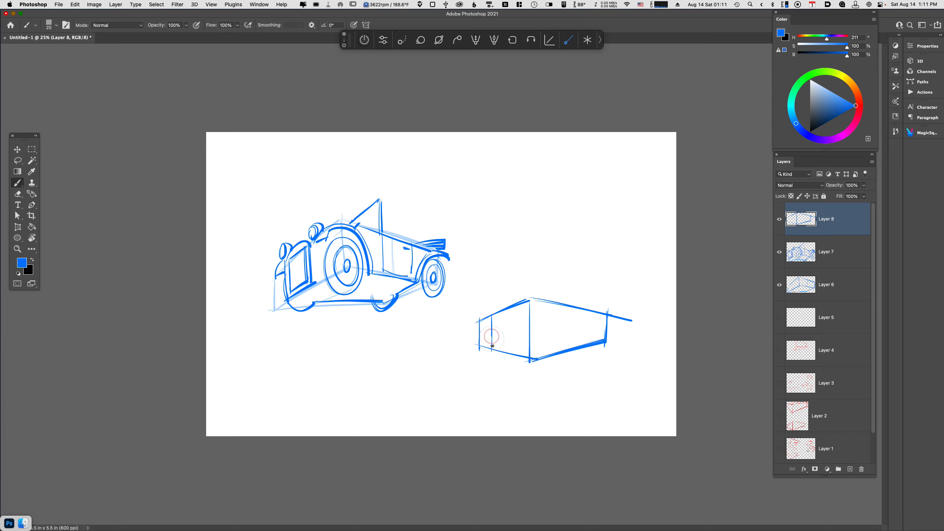
{"action": "left_click_drag", "start_coordinate": [513, 306], "coordinate": [514, 354]}
{"action": "mouse_move", "coordinate": [493, 314]}
{"action": "left_mouse_down"}
{"action": "mouse_move", "coordinate": [514, 311]}
{"action": "mouse_move", "coordinate": [504, 333]}
{"action": "mouse_move", "coordinate": [494, 325]}
{"action": "mouse_move", "coordinate": [495, 346]}
{"action": "mouse_move", "coordinate": [511, 323]}
{"action": "mouse_move", "coordinate": [512, 347]}
{"action": "mouse_move", "coordinate": [514, 352]}
{"action": "left_mouse_up"}
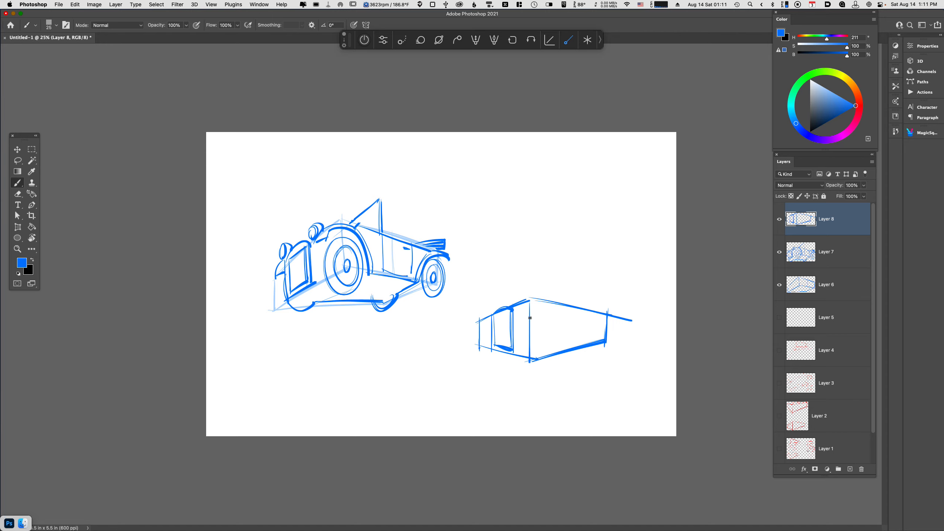
Draw arched front and rear fenders, a door and two headlights on the second box.
{"action": "mouse_move", "coordinate": [518, 319]}
{"action": "left_mouse_down"}
{"action": "mouse_move", "coordinate": [536, 316]}
{"action": "mouse_move", "coordinate": [576, 348]}
{"action": "left_mouse_up"}
{"action": "key", "text": "super+z"}
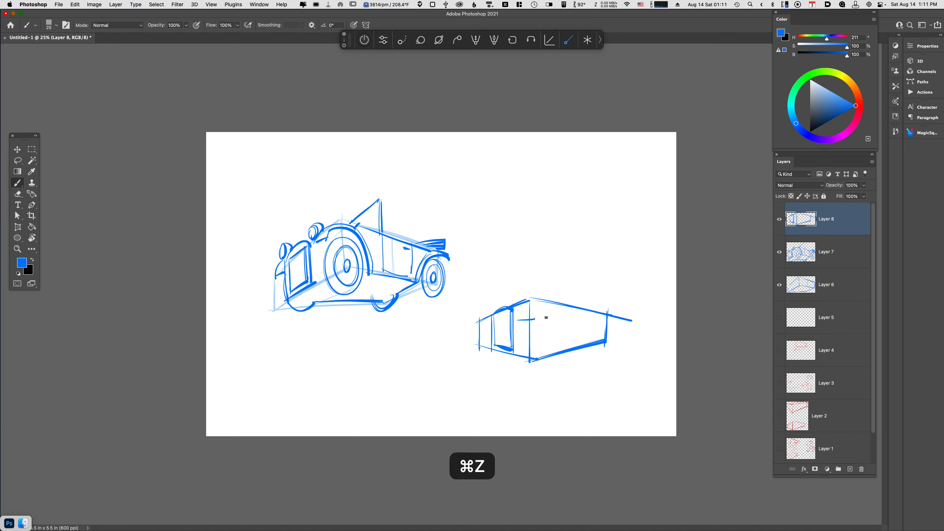
{"action": "left_click_drag", "start_coordinate": [535, 311], "coordinate": [564, 350]}
{"action": "left_click_drag", "start_coordinate": [518, 320], "coordinate": [535, 310]}
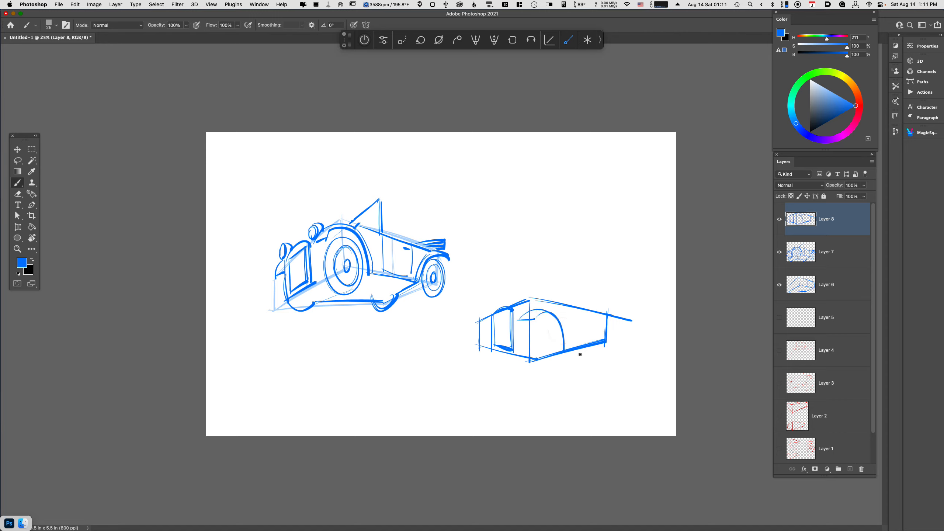
{"action": "mouse_move", "coordinate": [564, 350]}
{"action": "left_mouse_down"}
{"action": "mouse_move", "coordinate": [603, 336]}
{"action": "mouse_move", "coordinate": [600, 323]}
{"action": "mouse_move", "coordinate": [617, 324]}
{"action": "mouse_move", "coordinate": [600, 339]}
{"action": "left_mouse_up"}
{"action": "mouse_move", "coordinate": [572, 308]}
{"action": "left_mouse_down"}
{"action": "mouse_move", "coordinate": [572, 340]}
{"action": "mouse_move", "coordinate": [594, 337]}
{"action": "left_mouse_up"}
{"action": "mouse_move", "coordinate": [512, 301]}
{"action": "left_mouse_down"}
{"action": "mouse_move", "coordinate": [525, 297]}
{"action": "mouse_move", "coordinate": [492, 328]}
{"action": "left_mouse_up"}
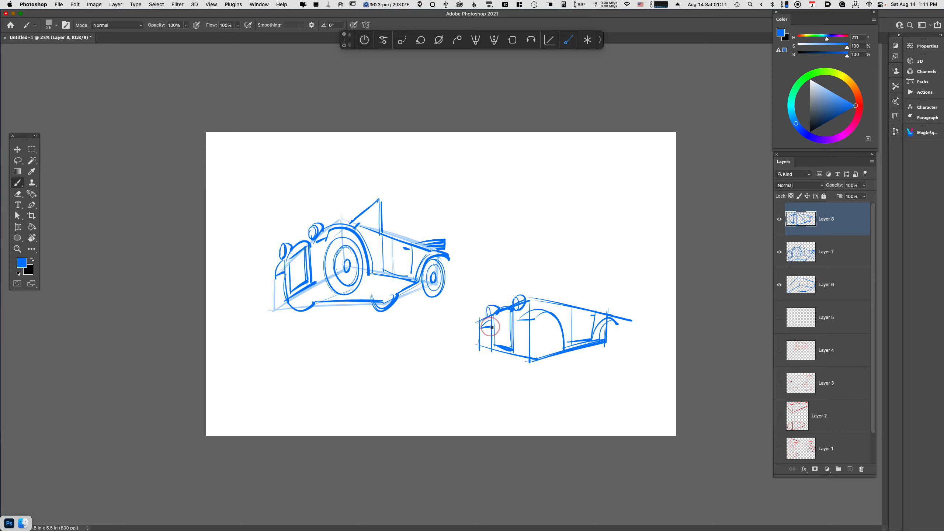
Draw the second car's elliptical wheels and add rims and hubs to the near front and rear wheels.
{"action": "mouse_move", "coordinate": [536, 371]}
{"action": "left_mouse_down"}
{"action": "mouse_move", "coordinate": [528, 360]}
{"action": "mouse_move", "coordinate": [546, 330]}
{"action": "left_mouse_up"}
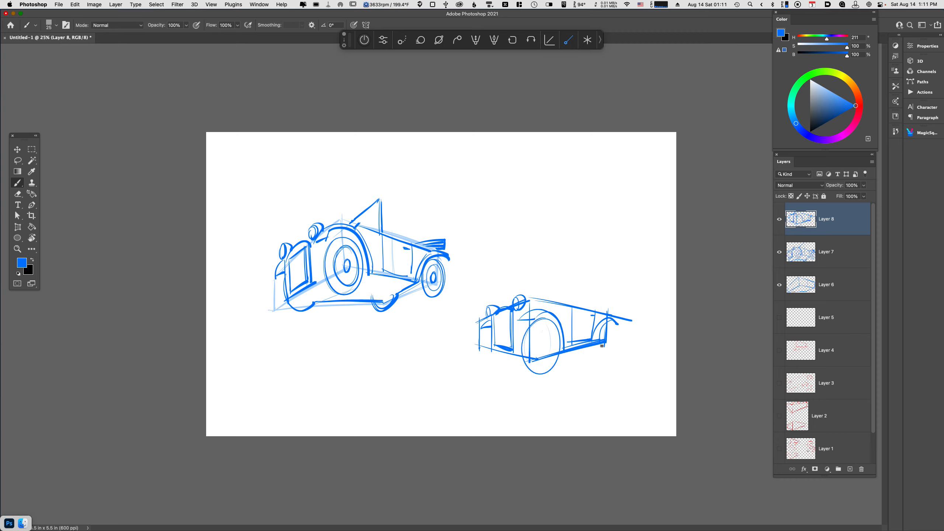
{"action": "mouse_move", "coordinate": [603, 347]}
{"action": "left_mouse_down"}
{"action": "mouse_move", "coordinate": [614, 348]}
{"action": "mouse_move", "coordinate": [620, 334]}
{"action": "left_mouse_up"}
{"action": "mouse_move", "coordinate": [489, 329]}
{"action": "left_mouse_down"}
{"action": "mouse_move", "coordinate": [511, 353]}
{"action": "mouse_move", "coordinate": [546, 330]}
{"action": "mouse_move", "coordinate": [539, 362]}
{"action": "mouse_move", "coordinate": [550, 329]}
{"action": "mouse_move", "coordinate": [540, 363]}
{"action": "mouse_move", "coordinate": [544, 342]}
{"action": "mouse_move", "coordinate": [545, 352]}
{"action": "left_mouse_up"}
{"action": "key", "text": "super+z"}
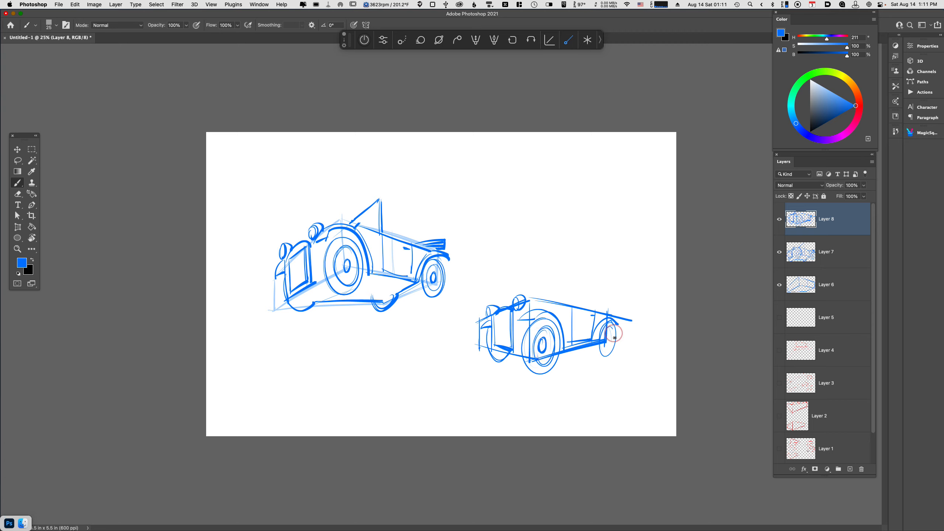
{"action": "left_click_drag", "start_coordinate": [615, 333], "coordinate": [607, 342]}
Add a triangular windshield and folded soft top to the second car, and move it directly below the first car.
{"action": "mouse_move", "coordinate": [571, 272]}
{"action": "left_mouse_down"}
{"action": "mouse_move", "coordinate": [571, 303]}
{"action": "mouse_move", "coordinate": [534, 297]}
{"action": "left_mouse_up"}
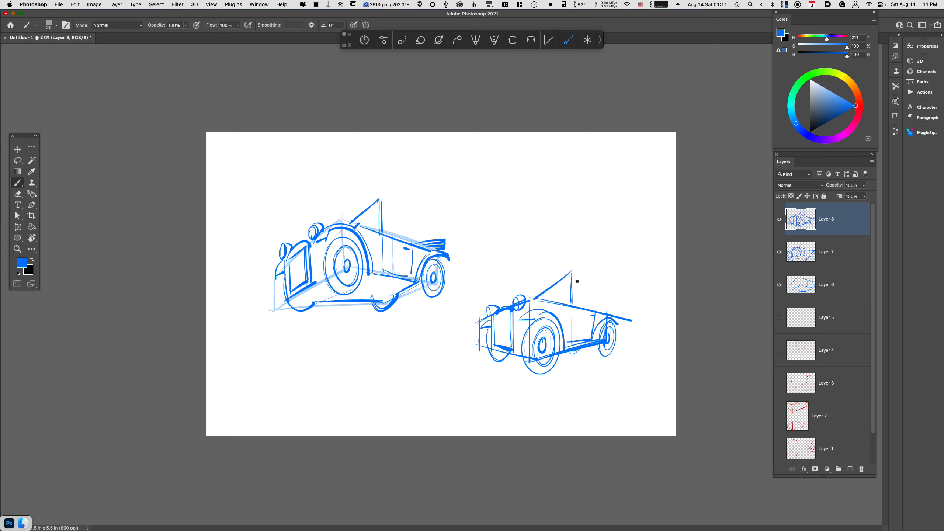
{"action": "mouse_move", "coordinate": [610, 304]}
{"action": "left_mouse_down"}
{"action": "mouse_move", "coordinate": [589, 308]}
{"action": "mouse_move", "coordinate": [610, 306]}
{"action": "left_mouse_up"}
{"action": "key", "text": "cmd+z"}
{"action": "key", "text": "super+z"}
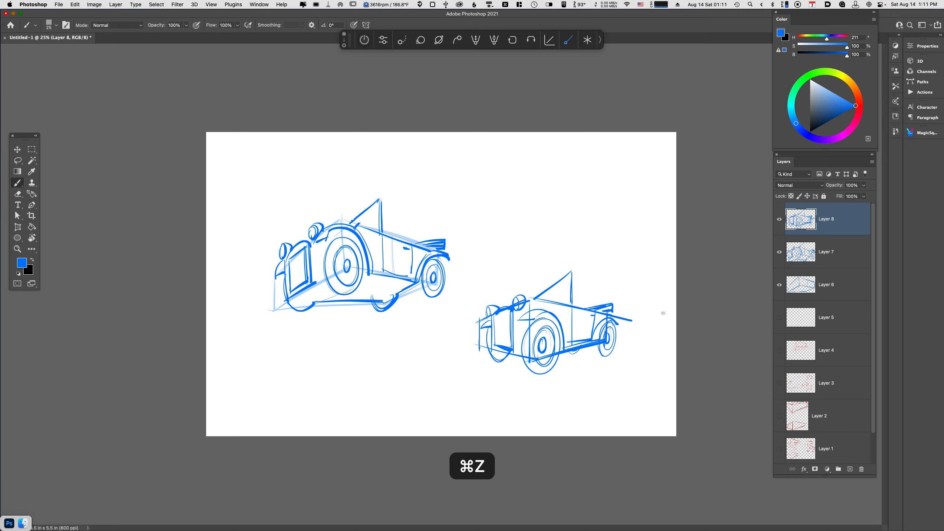
{"action": "key", "text": "v"}
{"action": "mouse_move", "coordinate": [619, 352]}
{"action": "left_mouse_down"}
{"action": "mouse_move", "coordinate": [498, 386]}
{"action": "mouse_move", "coordinate": [438, 386]}
{"action": "mouse_move", "coordinate": [419, 401]}
{"action": "left_mouse_up"}
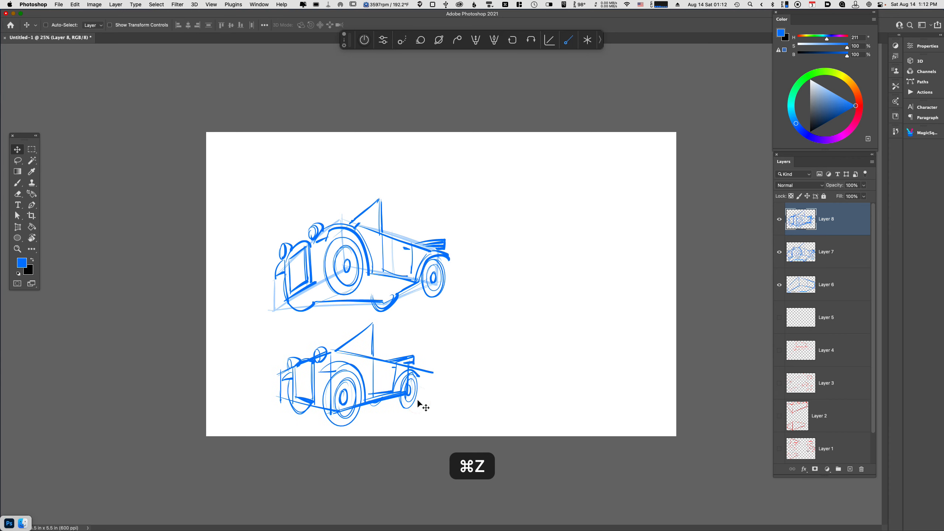
On a new layer, draw a third blue box seen from above, with two converging side faces and a visible top.
{"action": "key", "text": "alt+shift+super+n"}
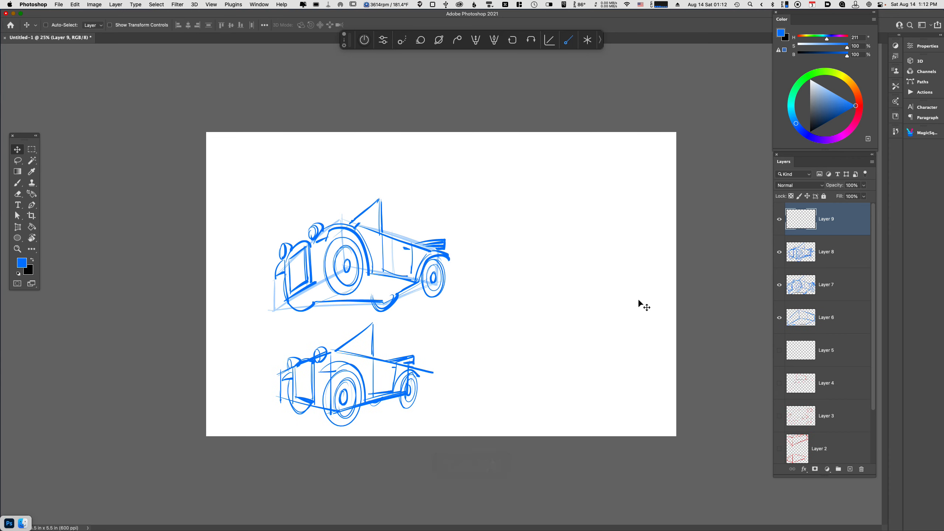
{"action": "key", "text": "b"}
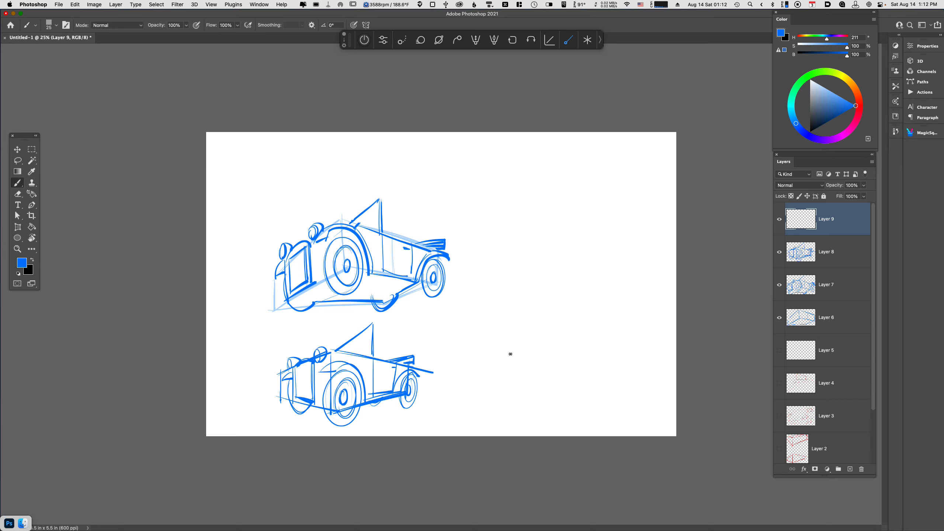
{"action": "mouse_move", "coordinate": [513, 305]}
{"action": "left_mouse_down"}
{"action": "mouse_move", "coordinate": [511, 330]}
{"action": "mouse_move", "coordinate": [548, 357]}
{"action": "mouse_move", "coordinate": [548, 394]}
{"action": "left_mouse_up"}
{"action": "left_click_drag", "start_coordinate": [508, 326], "coordinate": [549, 390]}
{"action": "mouse_move", "coordinate": [510, 303]}
{"action": "left_mouse_down"}
{"action": "mouse_move", "coordinate": [552, 332]}
{"action": "mouse_move", "coordinate": [636, 308]}
{"action": "mouse_move", "coordinate": [627, 338]}
{"action": "left_mouse_up"}
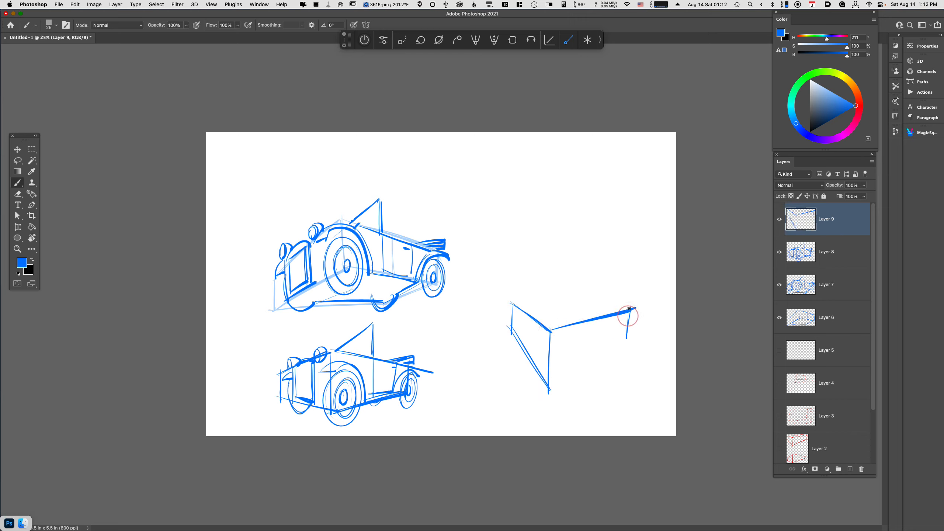
{"action": "left_click_drag", "start_coordinate": [551, 384], "coordinate": [638, 335]}
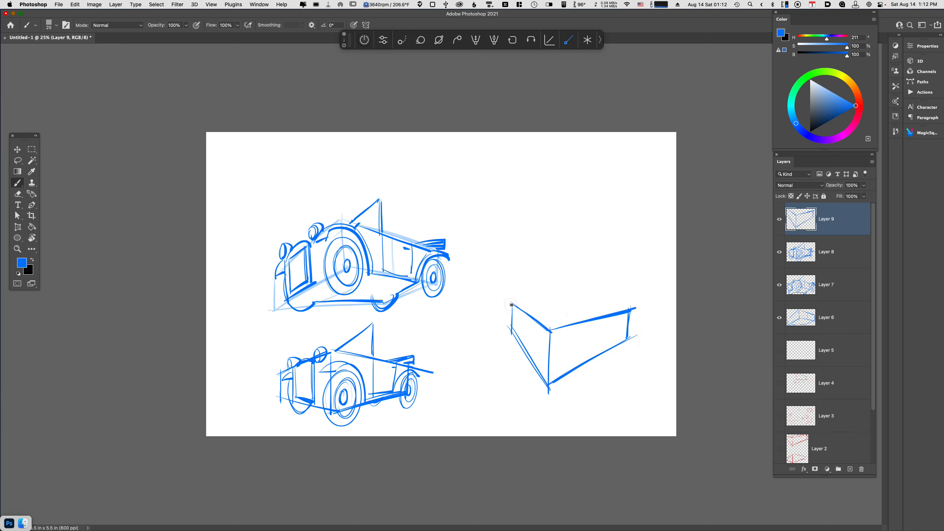
{"action": "mouse_move", "coordinate": [511, 305]}
{"action": "left_mouse_down"}
{"action": "mouse_move", "coordinate": [613, 302]}
{"action": "mouse_move", "coordinate": [624, 312]}
{"action": "left_mouse_up"}
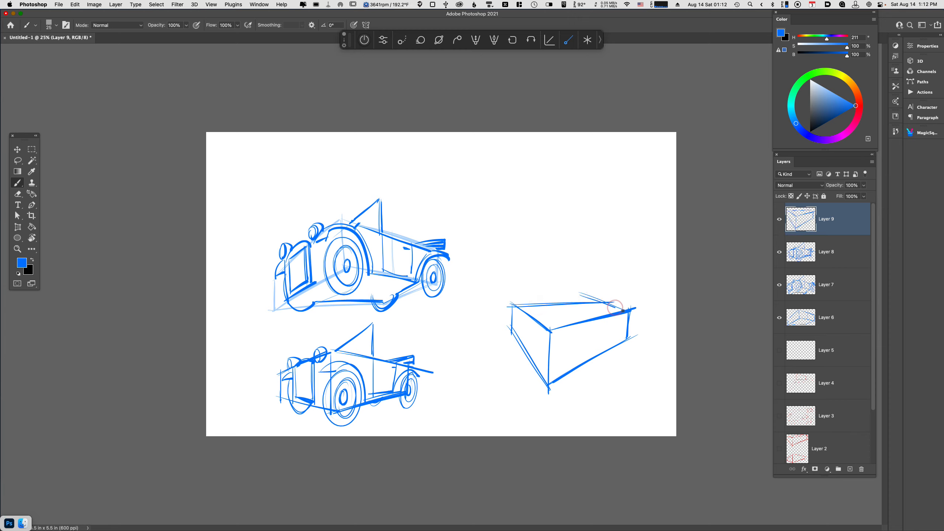
Draw the grille and headlights on the third box's front, and a windshield and folded soft top above it.
{"action": "left_click_drag", "start_coordinate": [527, 312], "coordinate": [526, 364]}
{"action": "mouse_move", "coordinate": [522, 348]}
{"action": "left_mouse_down"}
{"action": "mouse_move", "coordinate": [532, 317]}
{"action": "mouse_move", "coordinate": [534, 361]}
{"action": "left_mouse_up"}
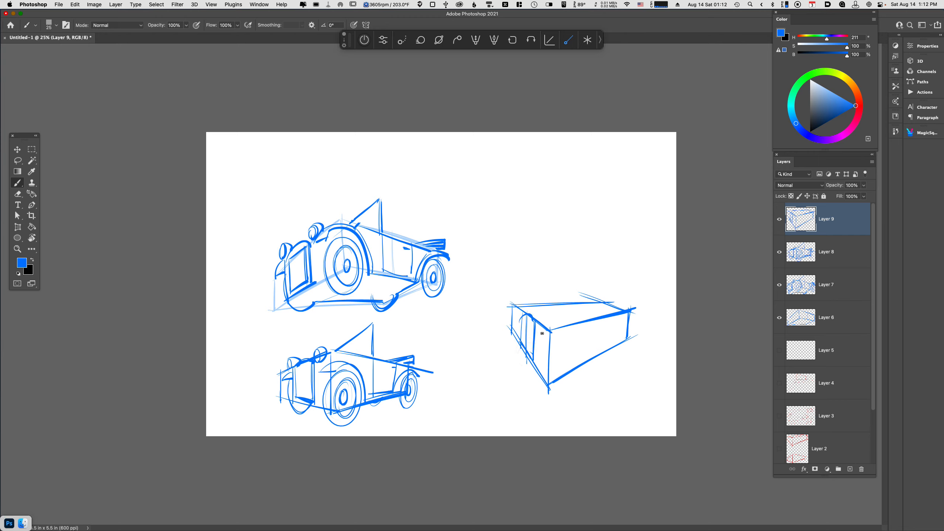
{"action": "mouse_move", "coordinate": [539, 314]}
{"action": "left_mouse_down"}
{"action": "mouse_move", "coordinate": [541, 327]}
{"action": "mouse_move", "coordinate": [520, 317]}
{"action": "mouse_move", "coordinate": [523, 305]}
{"action": "mouse_move", "coordinate": [580, 320]}
{"action": "mouse_move", "coordinate": [556, 270]}
{"action": "mouse_move", "coordinate": [555, 300]}
{"action": "mouse_move", "coordinate": [582, 319]}
{"action": "left_mouse_up"}
{"action": "key", "text": "super+z"}
{"action": "mouse_move", "coordinate": [540, 286]}
{"action": "left_mouse_down"}
{"action": "mouse_move", "coordinate": [592, 278]}
{"action": "mouse_move", "coordinate": [617, 311]}
{"action": "mouse_move", "coordinate": [611, 293]}
{"action": "mouse_move", "coordinate": [641, 297]}
{"action": "mouse_move", "coordinate": [620, 311]}
{"action": "left_mouse_up"}
{"action": "key", "text": "super+z"}
{"action": "left_click_drag", "start_coordinate": [625, 310], "coordinate": [645, 304]}
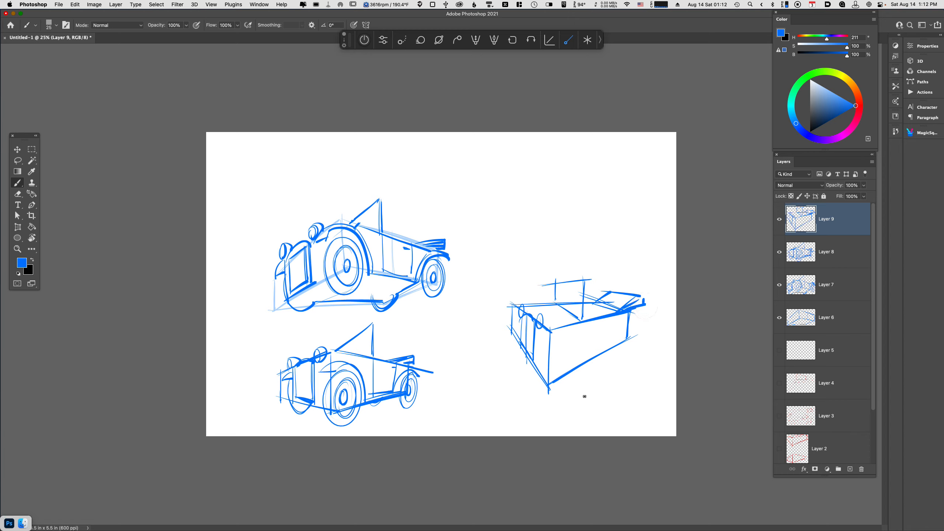
Draw the third car's door, rear fender arch and front fender arch on the long side face.
{"action": "left_click_drag", "start_coordinate": [585, 320], "coordinate": [586, 359]}
{"action": "mouse_move", "coordinate": [581, 361]}
{"action": "left_mouse_down"}
{"action": "mouse_move", "coordinate": [637, 321]}
{"action": "mouse_move", "coordinate": [617, 347]}
{"action": "mouse_move", "coordinate": [573, 370]}
{"action": "left_mouse_up"}
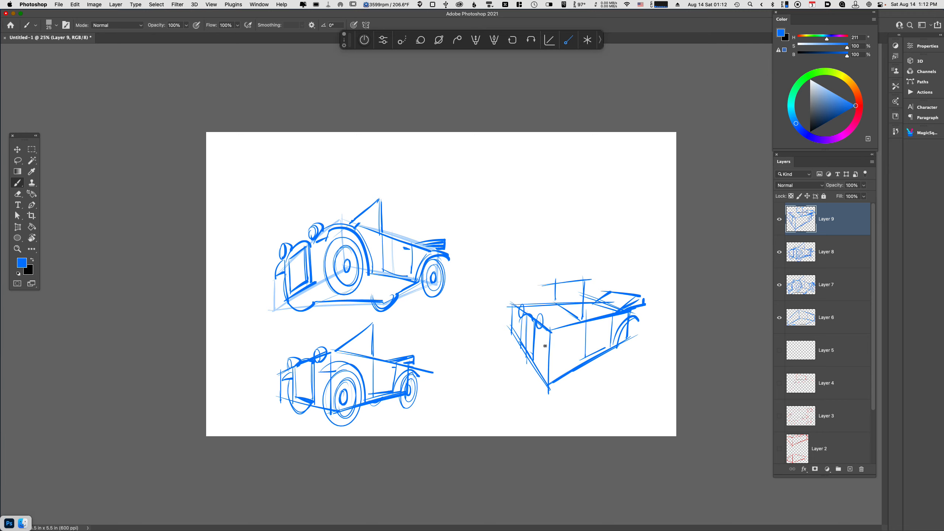
{"action": "mouse_move", "coordinate": [534, 339]}
{"action": "left_mouse_down"}
{"action": "mouse_move", "coordinate": [583, 369]}
{"action": "mouse_move", "coordinate": [569, 341]}
{"action": "mouse_move", "coordinate": [585, 370]}
{"action": "left_mouse_up"}
{"action": "key", "text": "super+z"}
{"action": "mouse_move", "coordinate": [547, 346]}
{"action": "left_mouse_down"}
{"action": "mouse_move", "coordinate": [584, 367]}
{"action": "mouse_move", "coordinate": [587, 349]}
{"action": "left_mouse_up"}
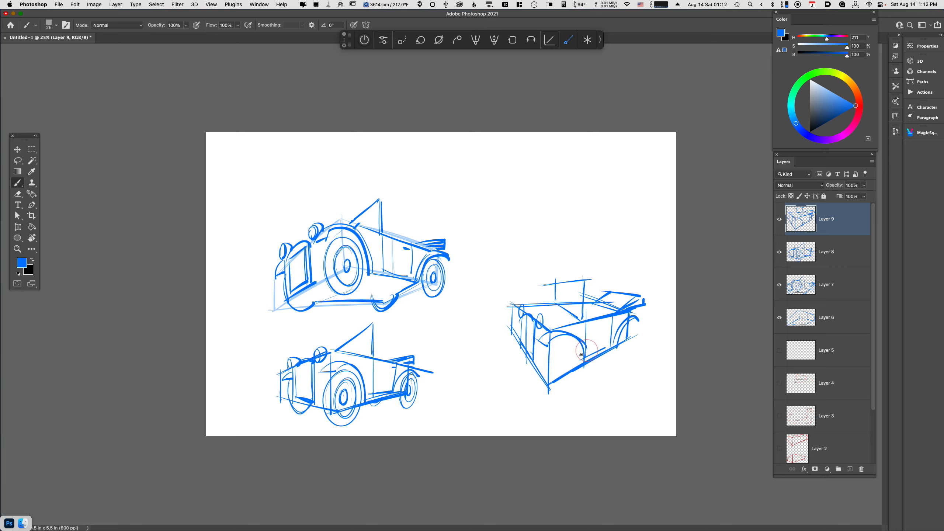
Reinforce the third car's grille lines and extend the front fender curve from the grille.
{"action": "mouse_move", "coordinate": [513, 326]}
{"action": "left_mouse_down"}
{"action": "mouse_move", "coordinate": [526, 331]}
{"action": "mouse_move", "coordinate": [521, 346]}
{"action": "mouse_move", "coordinate": [532, 322]}
{"action": "left_mouse_up"}
{"action": "key", "text": "super+z"}
{"action": "left_click_drag", "start_coordinate": [529, 322], "coordinate": [528, 358]}
{"action": "mouse_move", "coordinate": [532, 325]}
{"action": "left_mouse_down"}
{"action": "mouse_move", "coordinate": [533, 352]}
{"action": "mouse_move", "coordinate": [576, 379]}
{"action": "mouse_move", "coordinate": [566, 341]}
{"action": "mouse_move", "coordinate": [558, 343]}
{"action": "left_mouse_up"}
Draw the third car's elliptical near wheels under the fenders, with inner rims and hubs.
{"action": "mouse_move", "coordinate": [626, 324]}
{"action": "left_mouse_down"}
{"action": "mouse_move", "coordinate": [633, 344]}
{"action": "mouse_move", "coordinate": [628, 324]}
{"action": "left_mouse_up"}
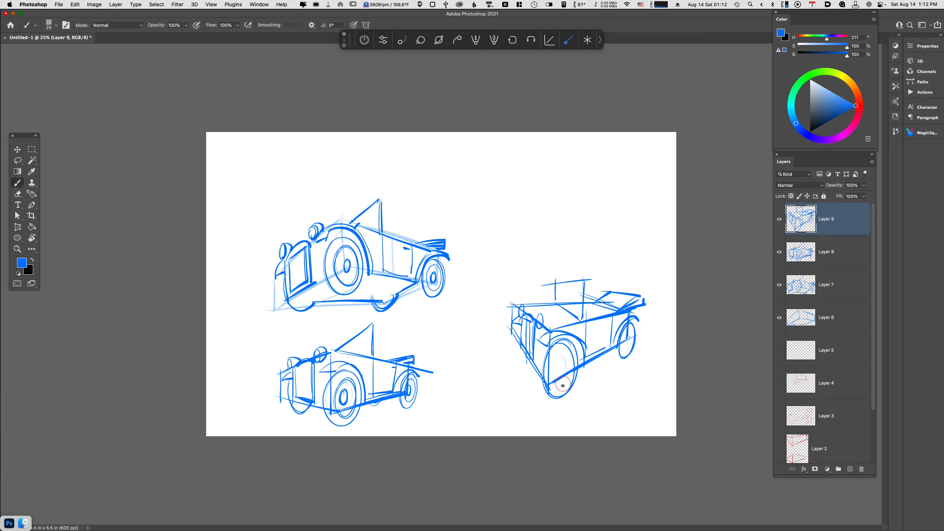
{"action": "mouse_move", "coordinate": [563, 386]}
{"action": "left_mouse_down"}
{"action": "mouse_move", "coordinate": [570, 381]}
{"action": "mouse_move", "coordinate": [551, 381]}
{"action": "mouse_move", "coordinate": [569, 356]}
{"action": "mouse_move", "coordinate": [557, 374]}
{"action": "left_mouse_up"}
{"action": "key", "text": "super+z"}
{"action": "left_click_drag", "start_coordinate": [624, 331], "coordinate": [628, 340]}
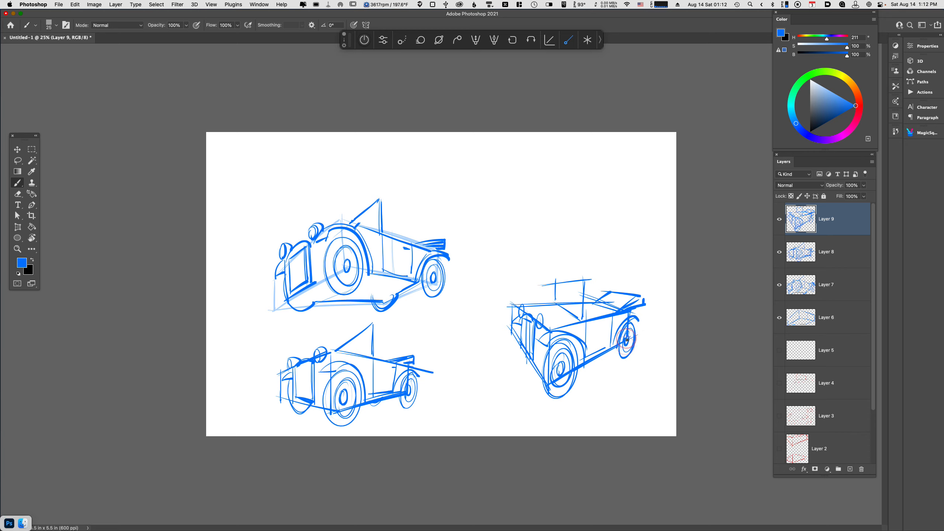
Add final windshield, grille and far-wheel strokes to the third car, and shift it slightly up and left on the canvas.
{"action": "mouse_move", "coordinate": [582, 282]}
{"action": "left_mouse_down"}
{"action": "mouse_move", "coordinate": [581, 320]}
{"action": "mouse_move", "coordinate": [586, 304]}
{"action": "mouse_move", "coordinate": [616, 312]}
{"action": "left_mouse_up"}
{"action": "mouse_move", "coordinate": [535, 313]}
{"action": "left_mouse_down"}
{"action": "mouse_move", "coordinate": [576, 312]}
{"action": "mouse_move", "coordinate": [536, 364]}
{"action": "left_mouse_up"}
{"action": "left_click_drag", "start_coordinate": [520, 326], "coordinate": [537, 358]}
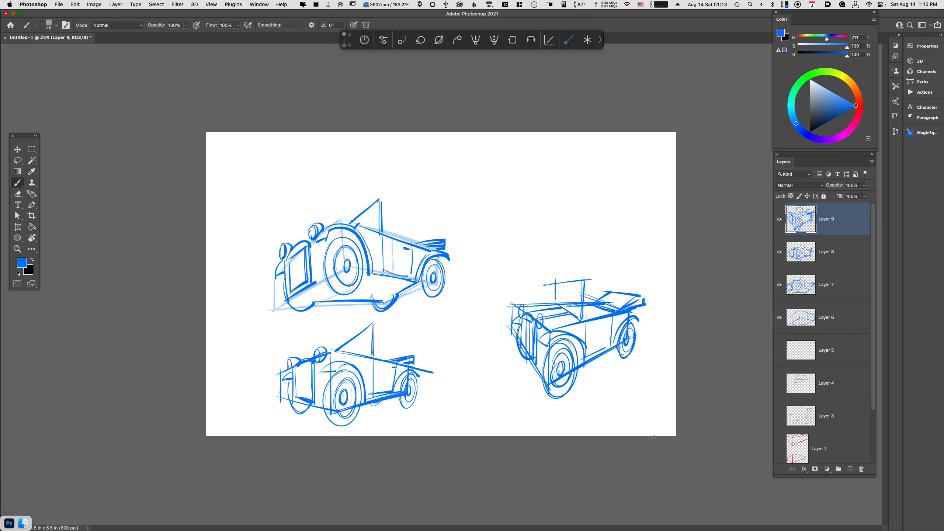
{"action": "key", "text": "v"}
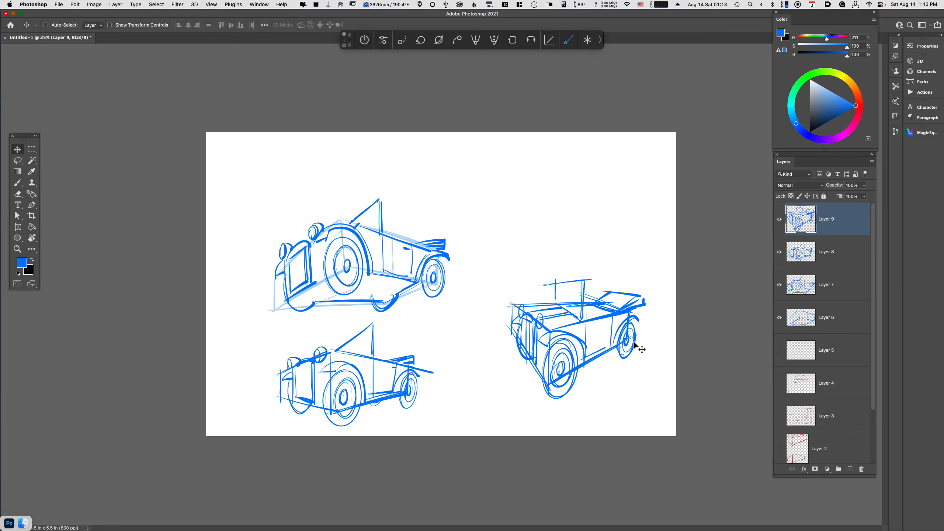
{"action": "mouse_move", "coordinate": [638, 350]}
{"action": "left_mouse_down"}
{"action": "mouse_move", "coordinate": [596, 337]}
{"action": "mouse_move", "coordinate": [604, 327]}
{"action": "left_mouse_up"}
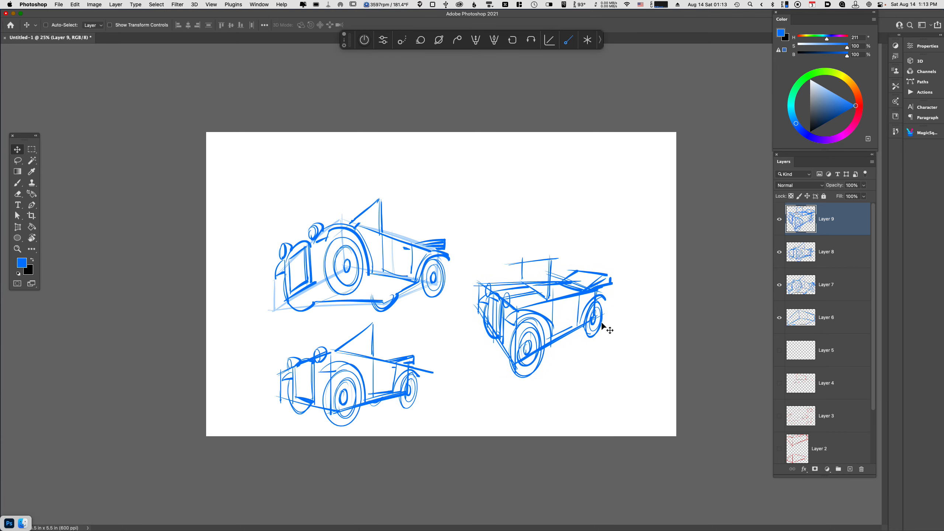